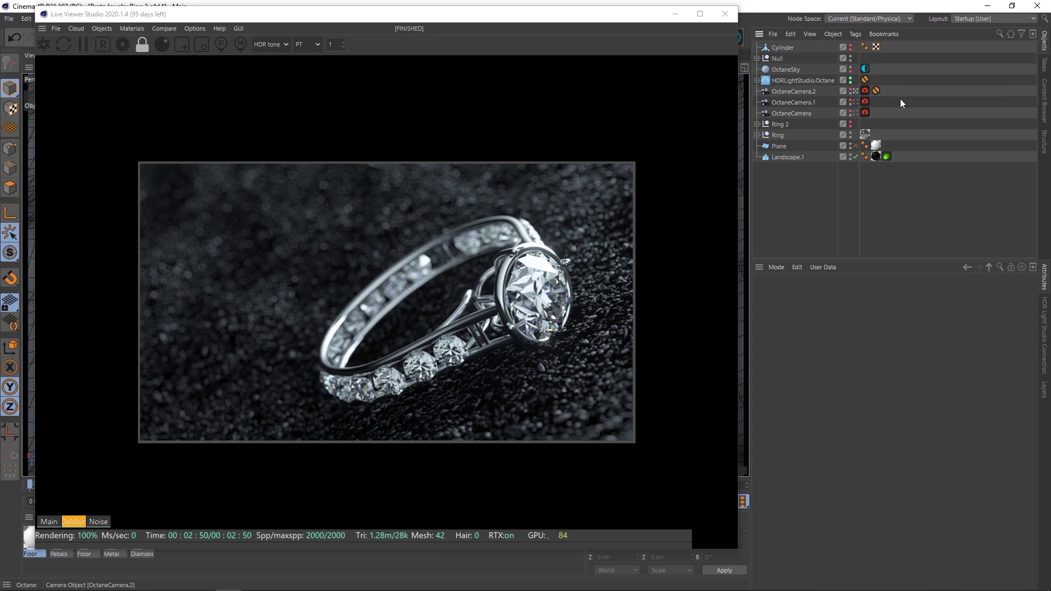
Hide the Plane from the render and select Ring and OctaneSky, leaving a light grey backdrop.
click(548, 19)
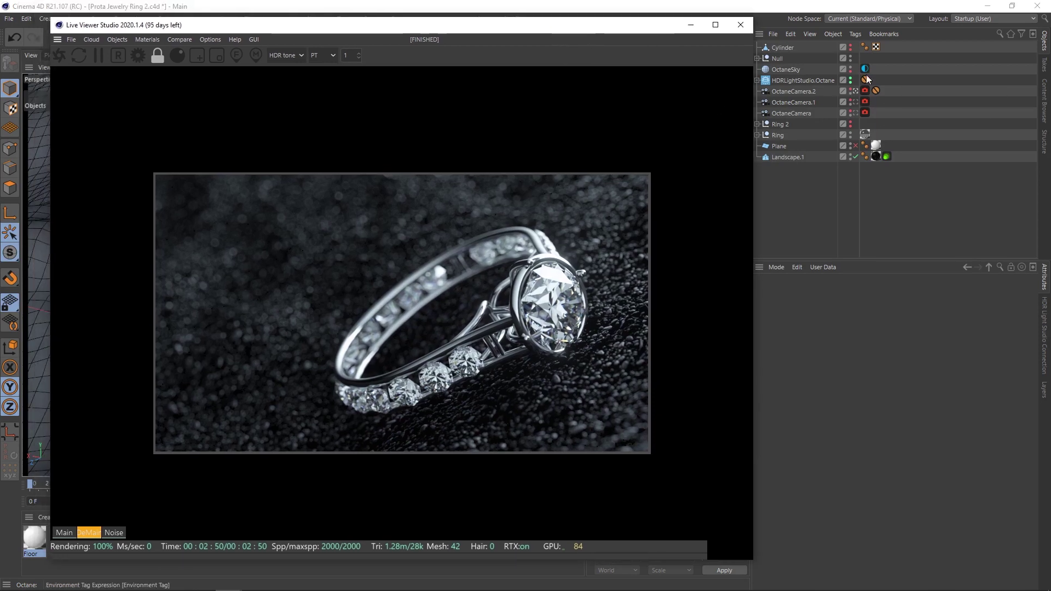
mouse_move(603, 22)
mouse_down()
mouse_move(647, 53)
mouse_move(880, 345)
mouse_move(633, 80)
mouse_move(652, 24)
mouse_move(645, 12)
mouse_up()
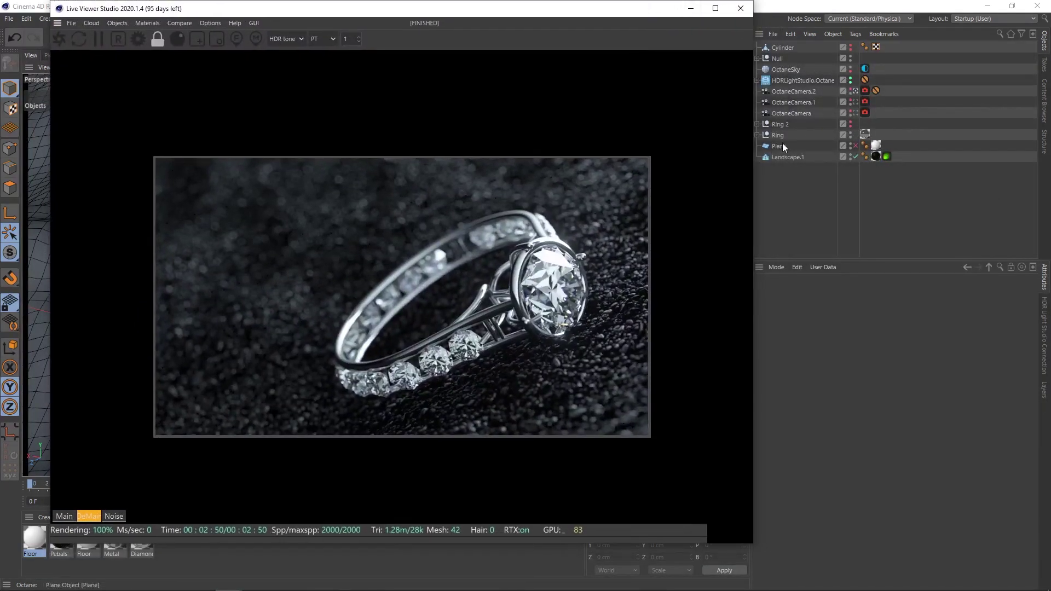
click(783, 143)
click(856, 145)
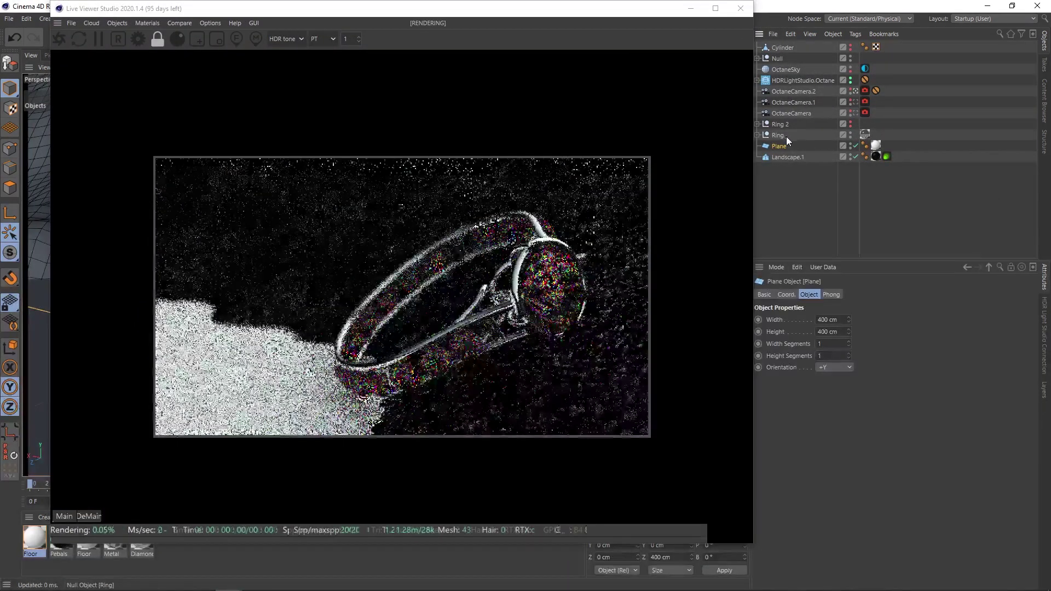
ctrl+click(784, 136)
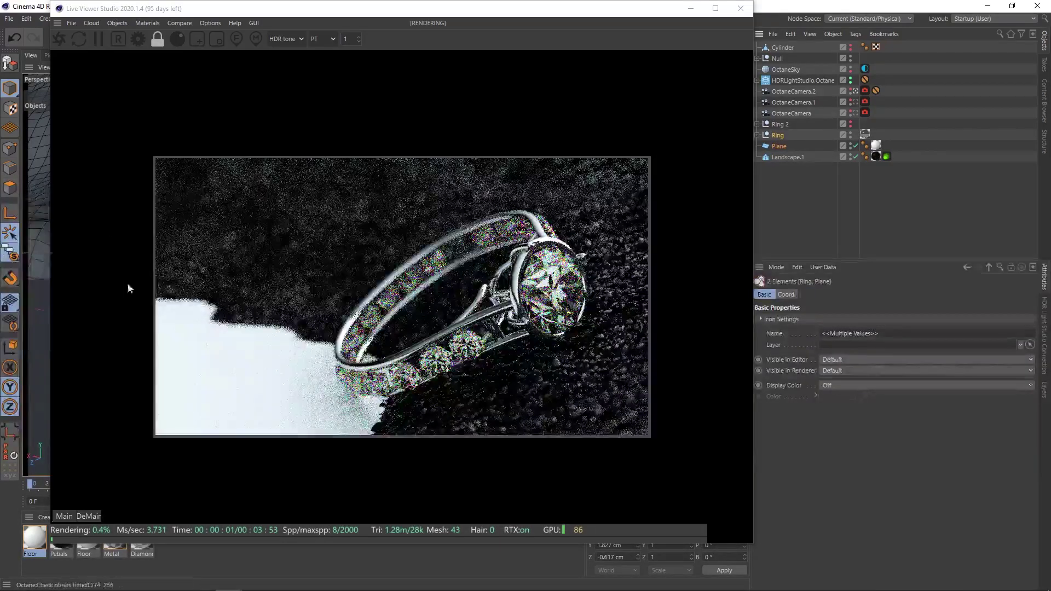
click(786, 70)
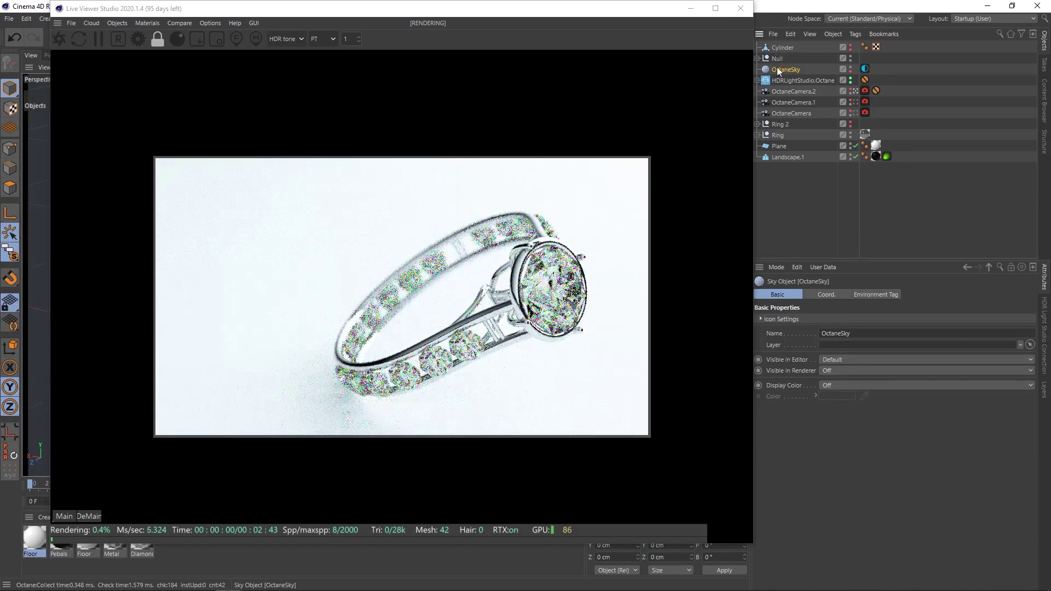
click(888, 74)
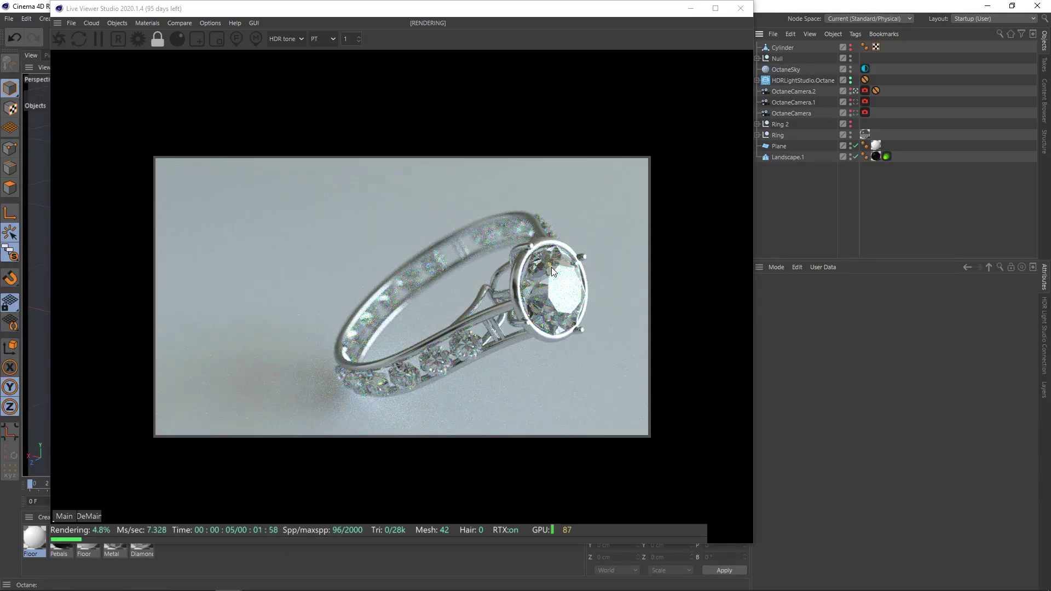
drag(628, 10, 763, 12)
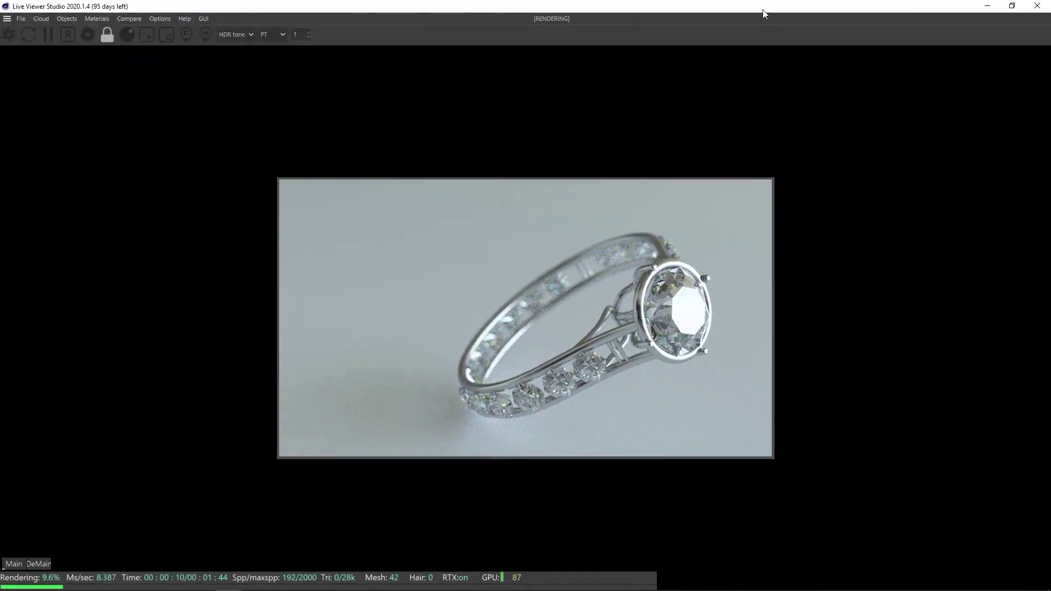
Inspect the Metal material's Specular, Roughness, Normal and Index channels, then close its editor.
double_click(763, 13)
double_click(115, 538)
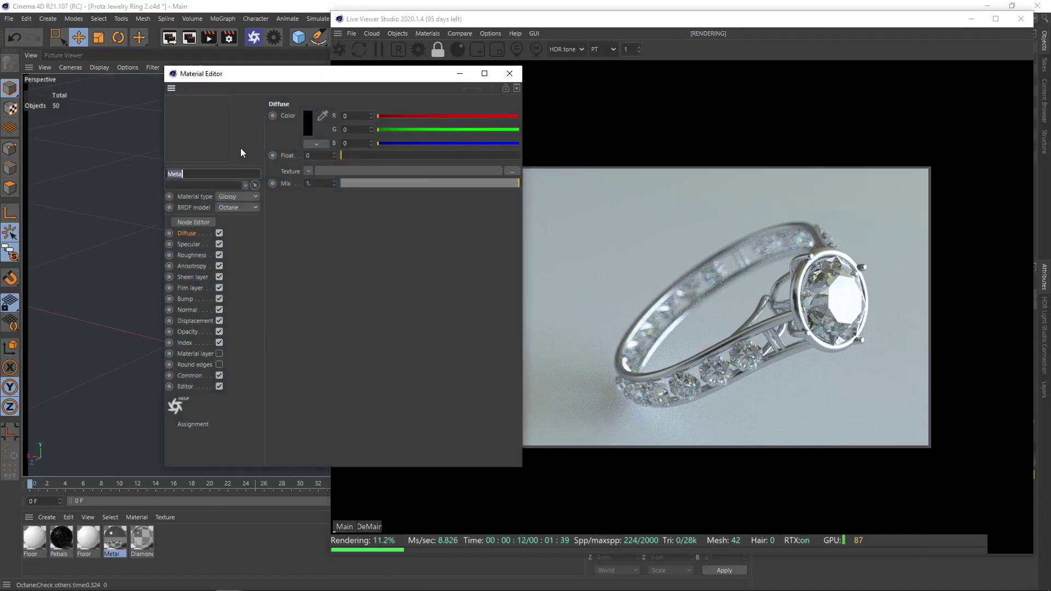
drag(356, 75, 281, 72)
click(128, 237)
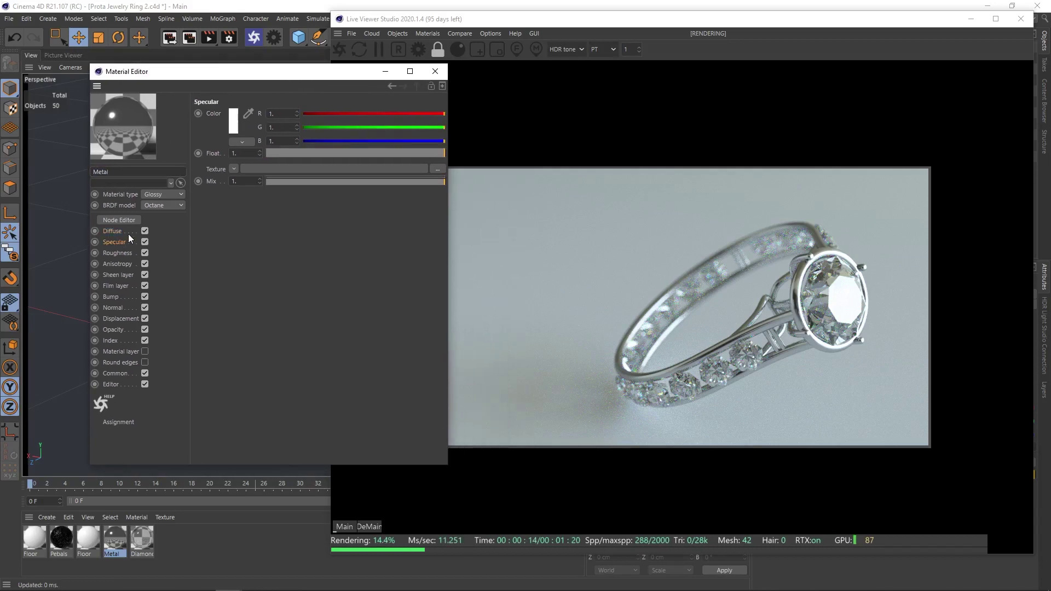
click(128, 252)
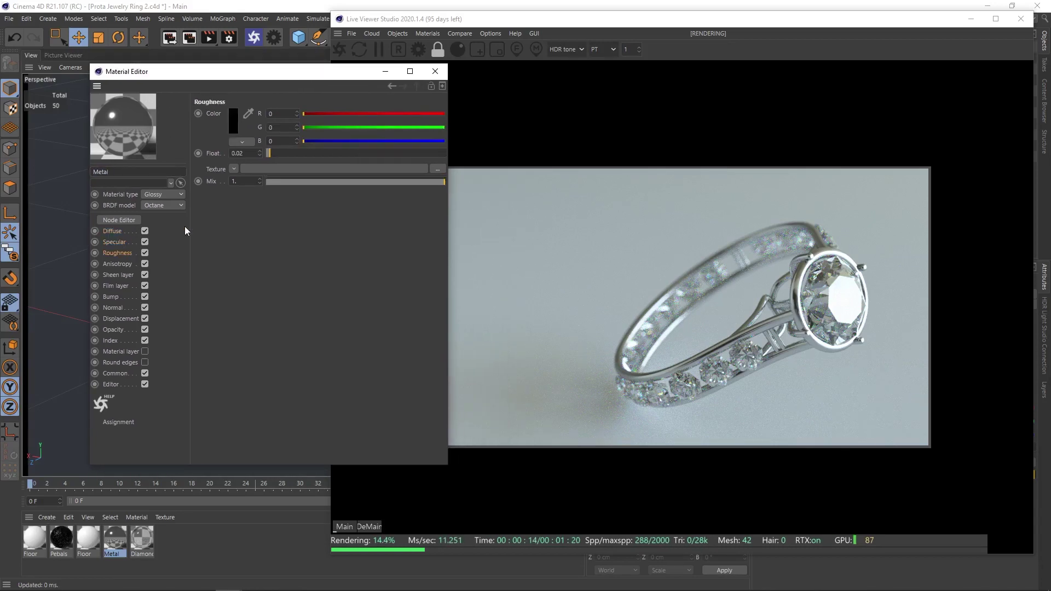
double_click(259, 153)
click(126, 297)
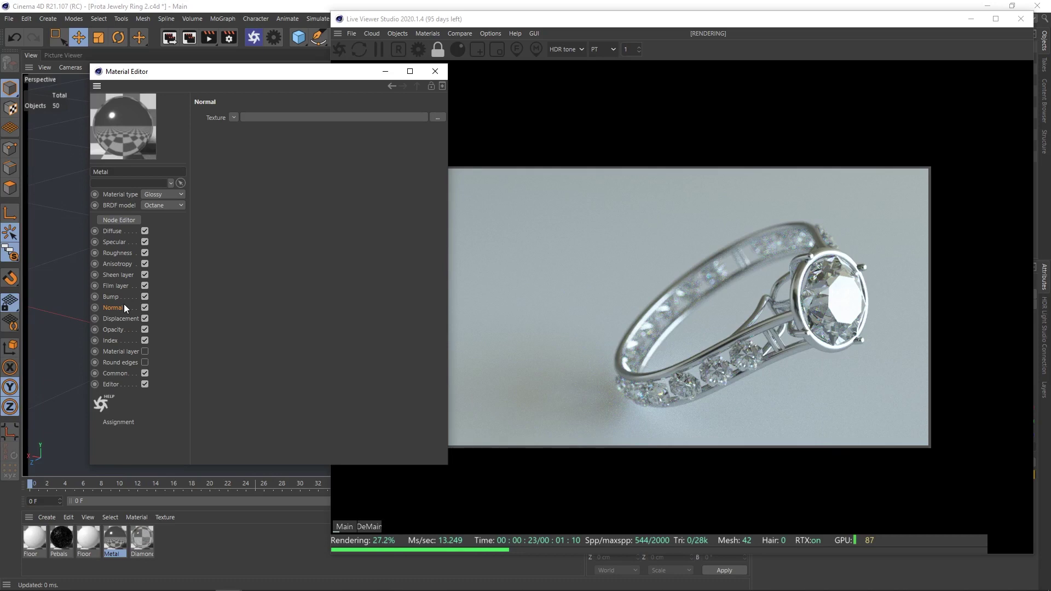
click(115, 340)
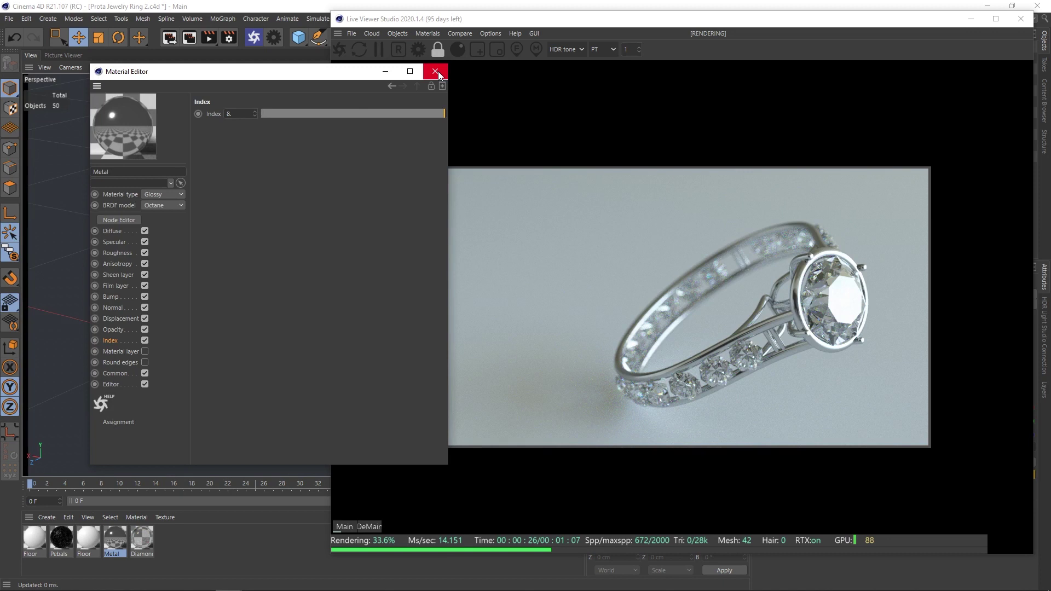
click(436, 73)
Reopen the Metal material from the ring band and turn off its Specular layer.
right_click(796, 280)
click(821, 307)
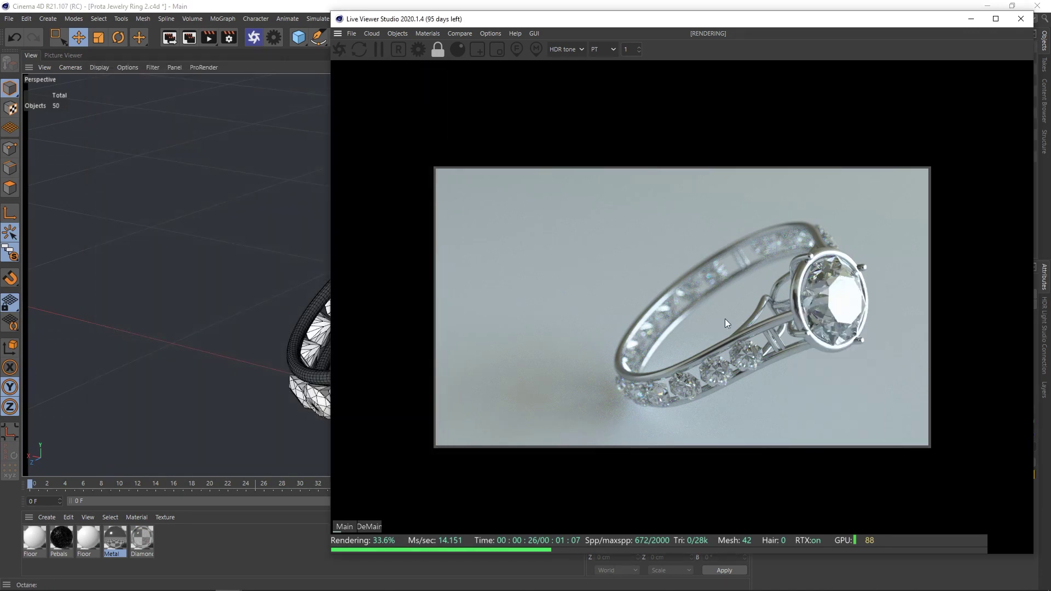
click(206, 239)
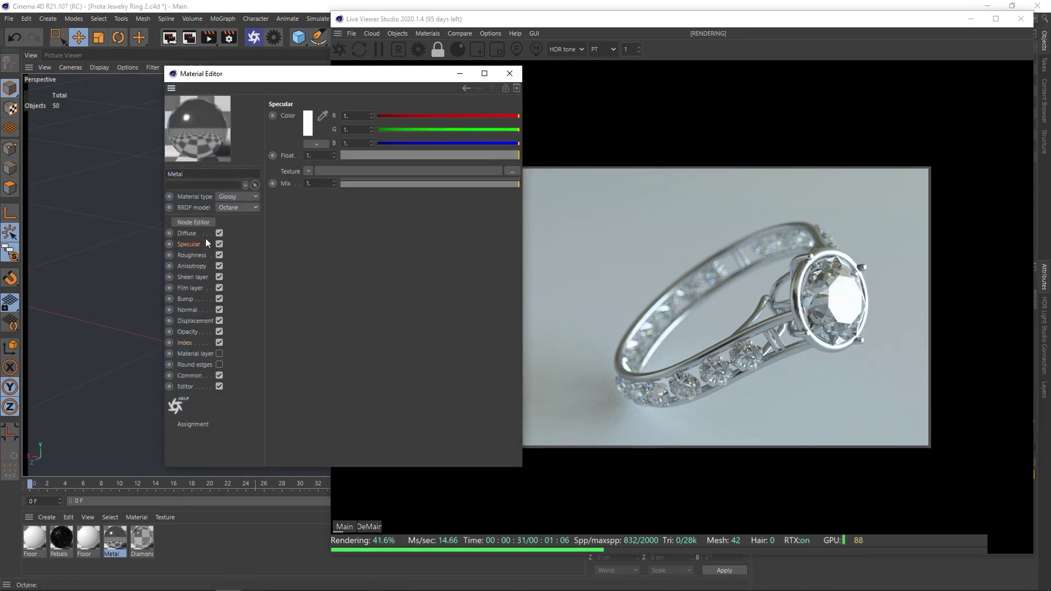
click(218, 243)
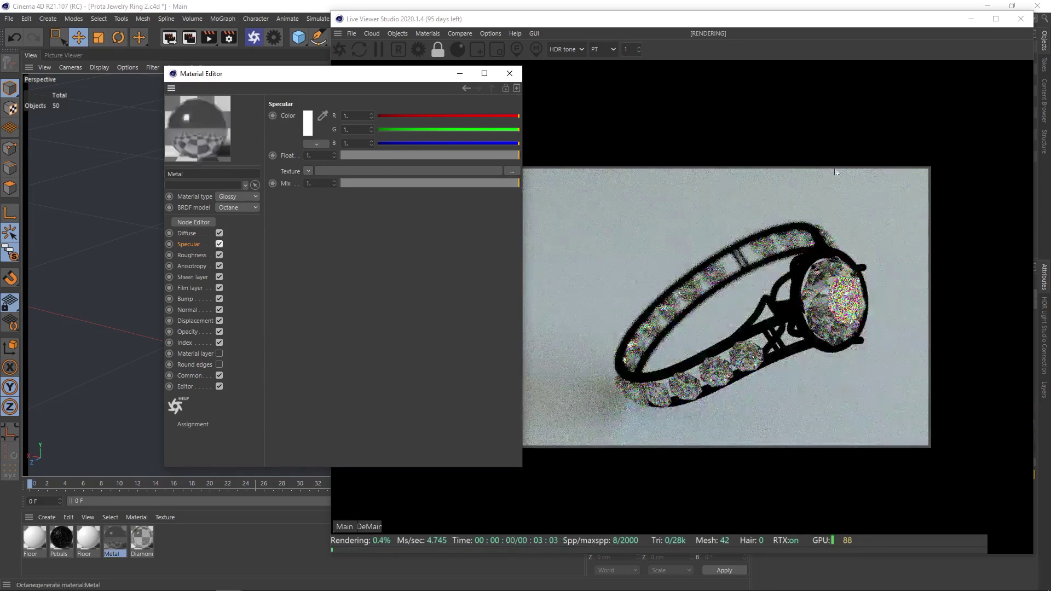
Re-enable Metal's Specular layer and open the Diamond material from the gem.
click(821, 280)
right_click(821, 279)
click(840, 307)
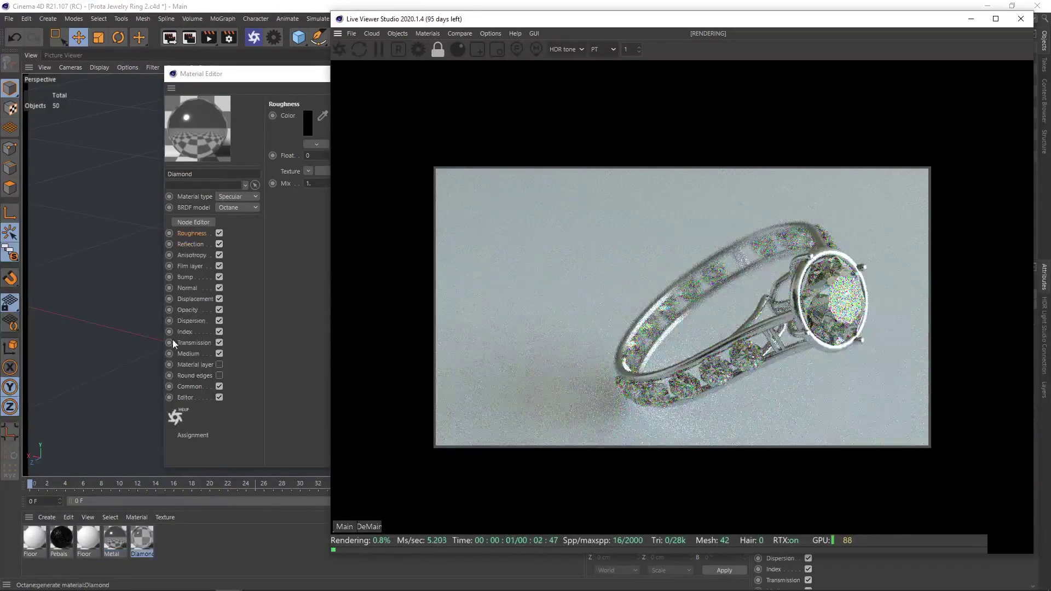
drag(278, 78, 204, 86)
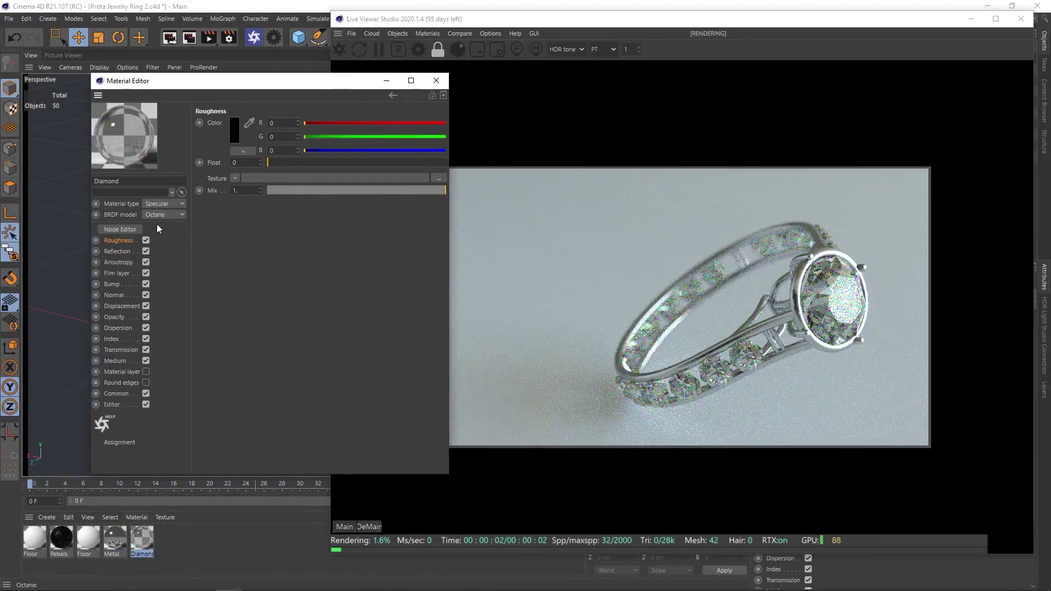
Review Diamond's reflection, index 2.417 and transmission colour 0.9, cancelling the Color Picker.
click(131, 249)
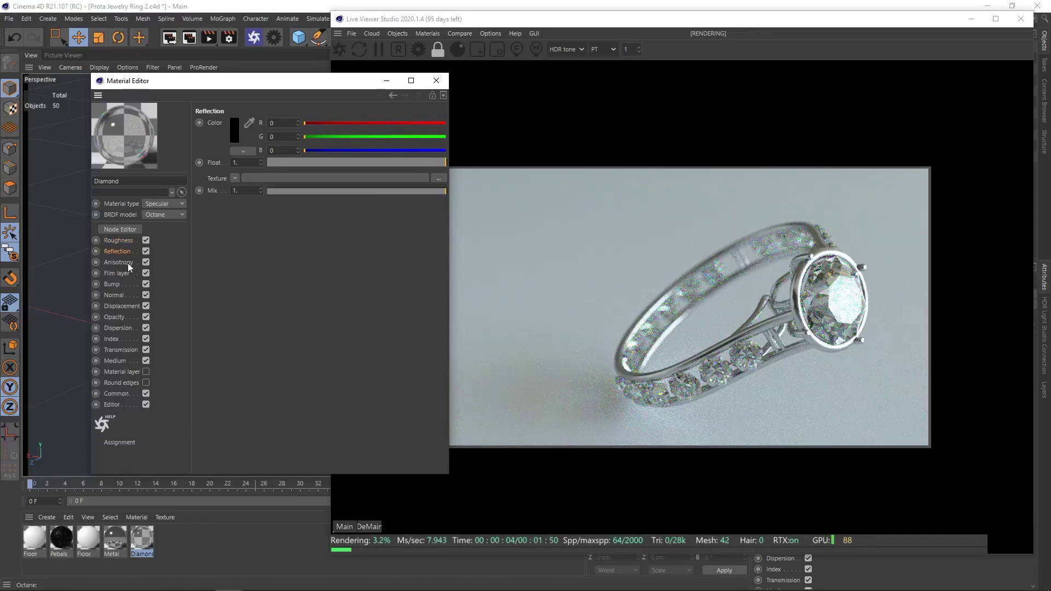
click(113, 338)
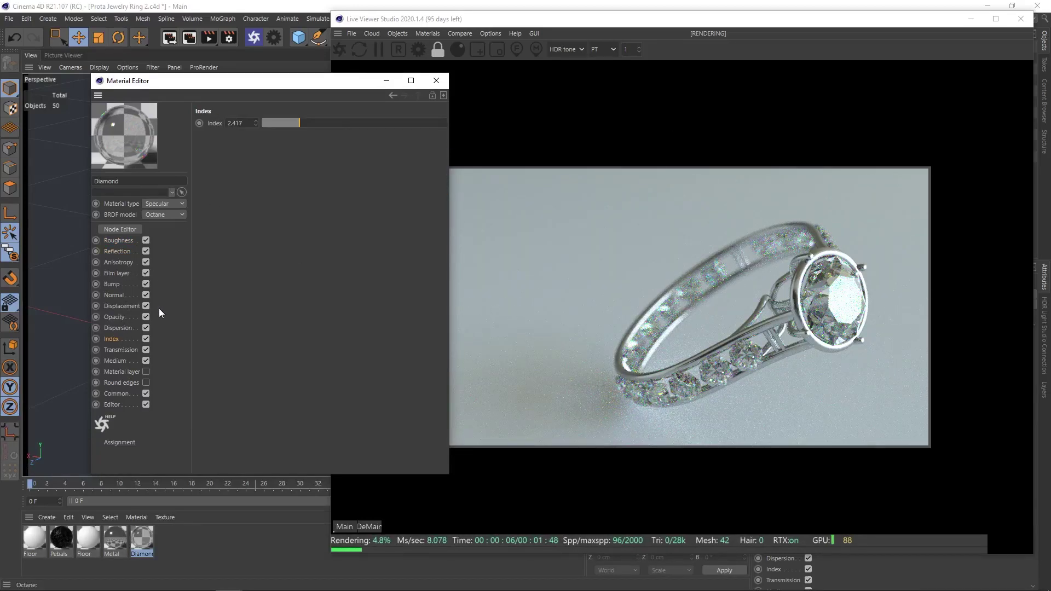
click(255, 126)
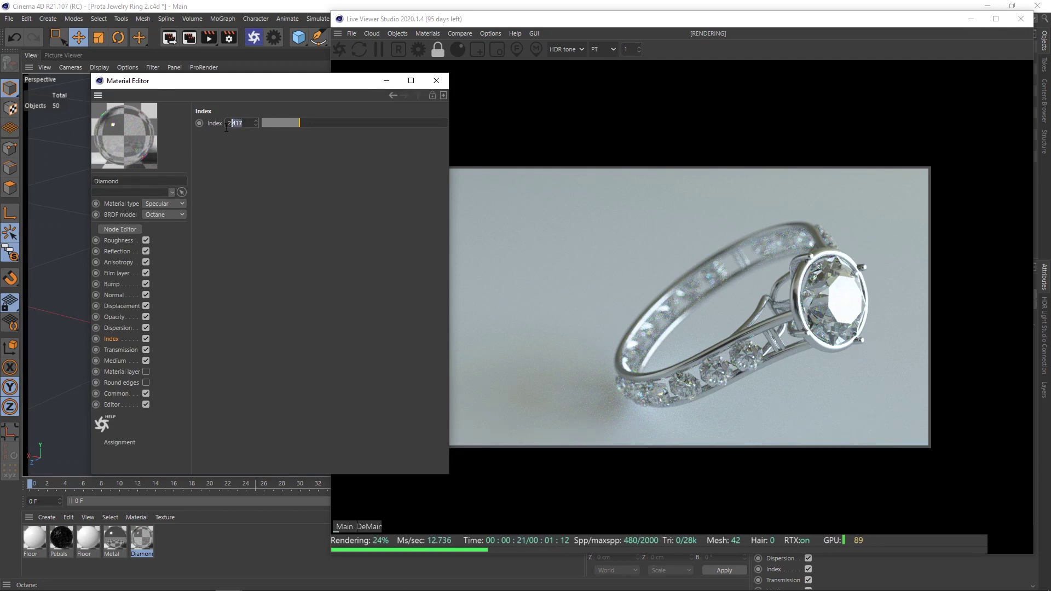
click(119, 351)
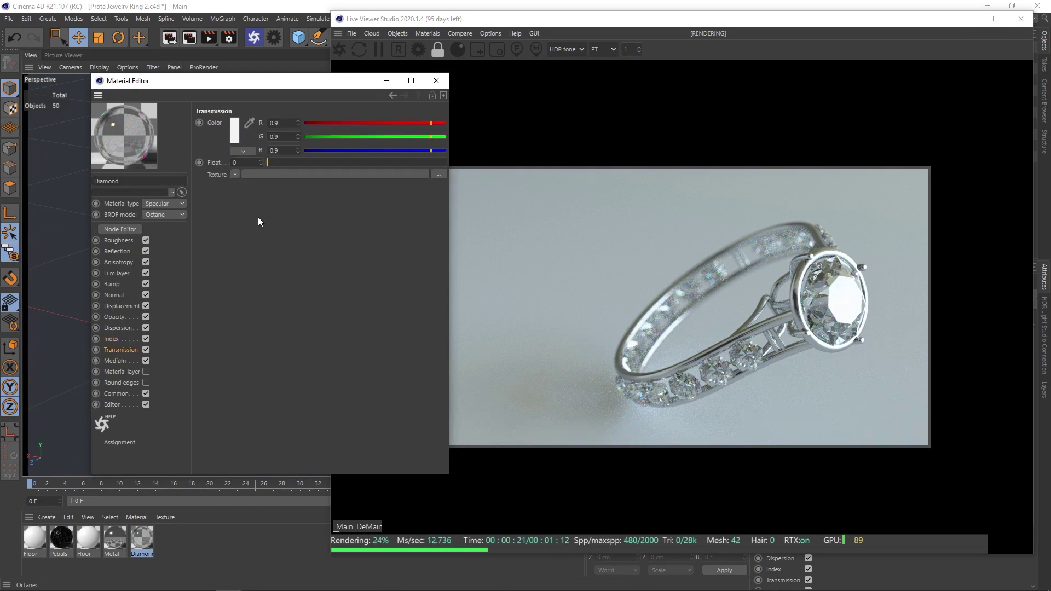
click(237, 127)
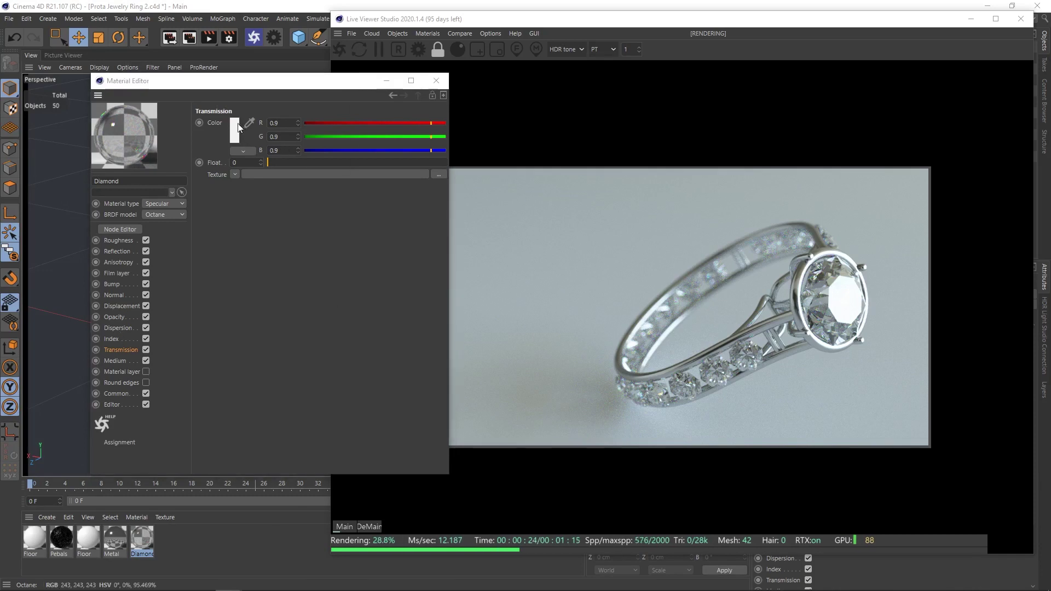
click(256, 165)
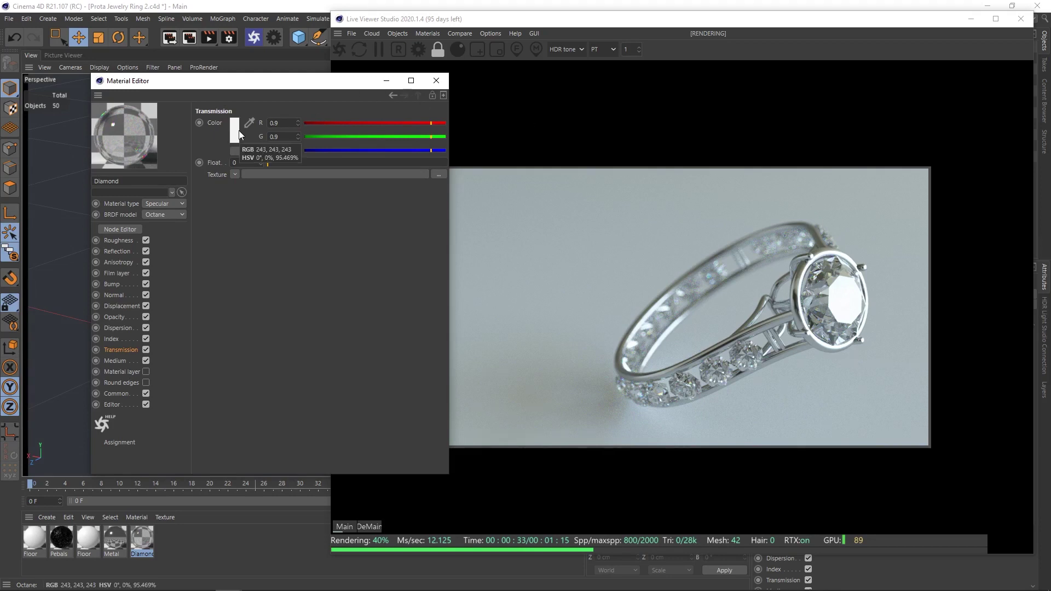
Keep Diamond dispersion at 0.01, close its editor, and select the centre Diamond object.
click(120, 328)
click(283, 123)
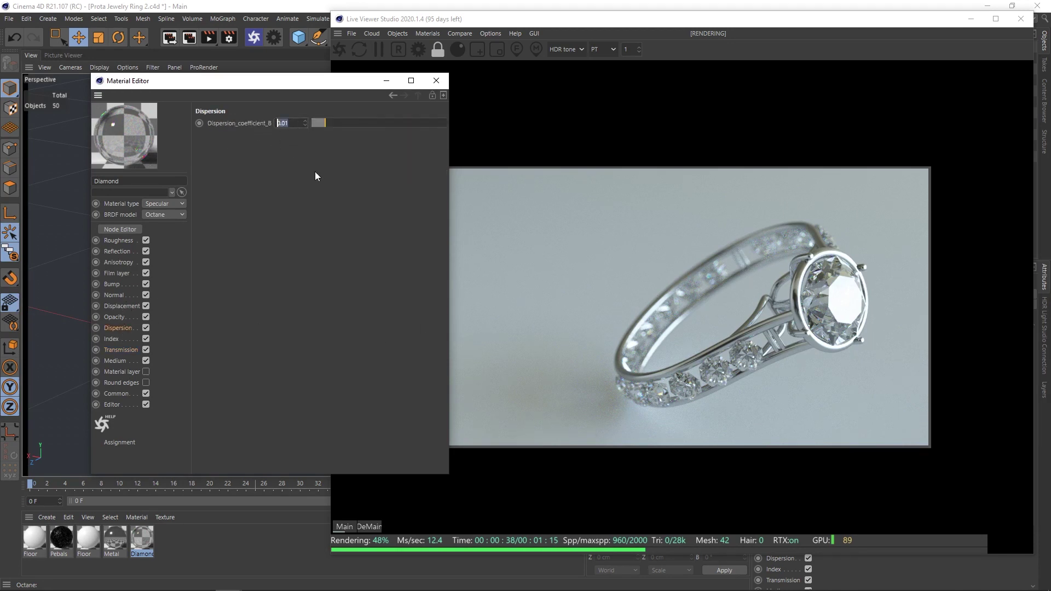
key(Return)
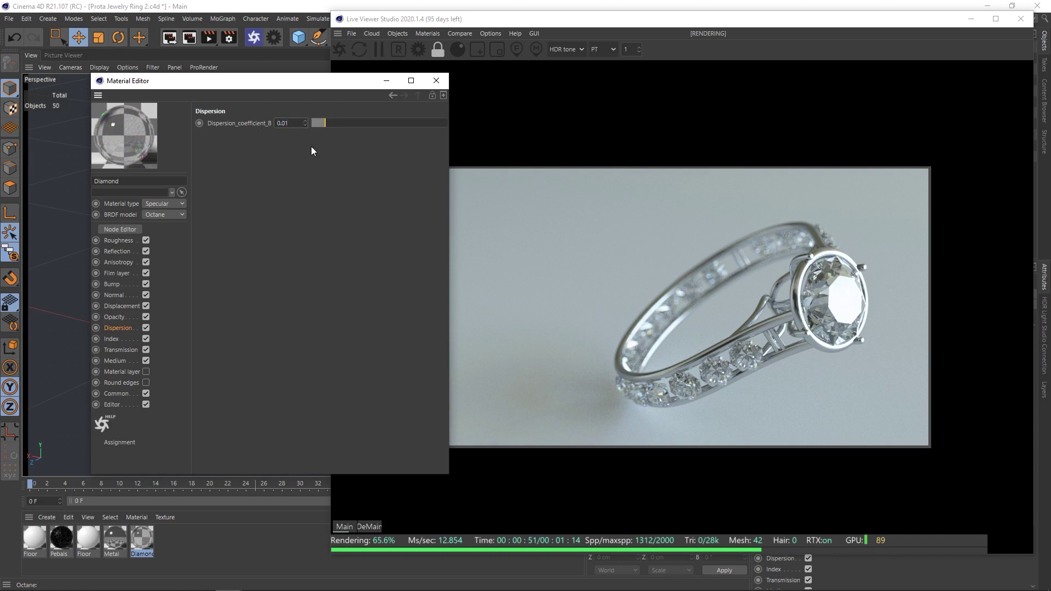
key(Return)
click(436, 80)
mouse_move(682, 30)
mouse_down()
mouse_move(739, 324)
mouse_move(408, 391)
mouse_up()
click(614, 236)
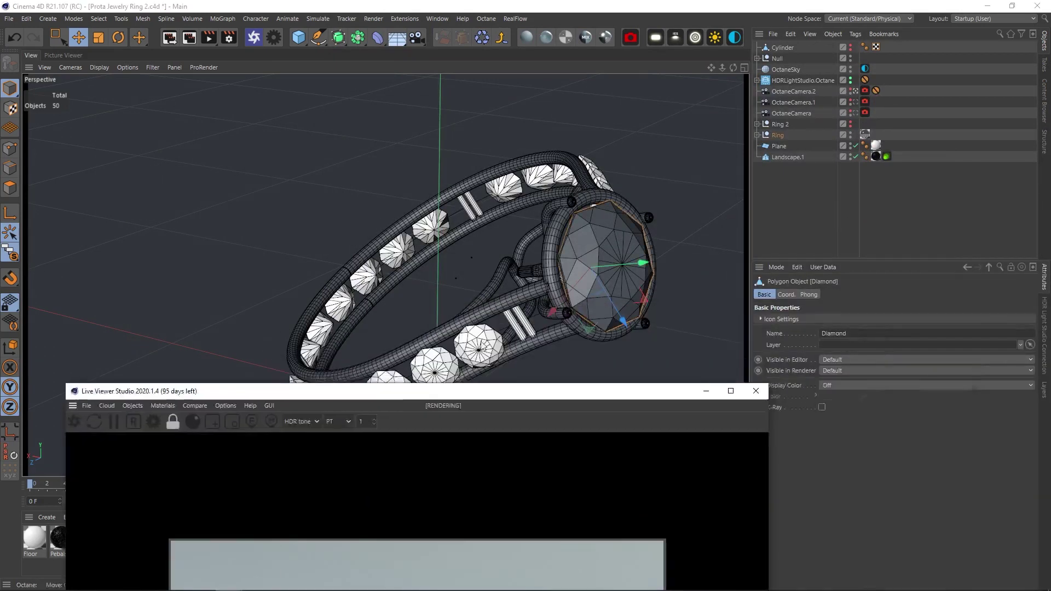
Try the Diamond Phong tag angle at 180°, then return it to 0° for faceted shading.
click(760, 136)
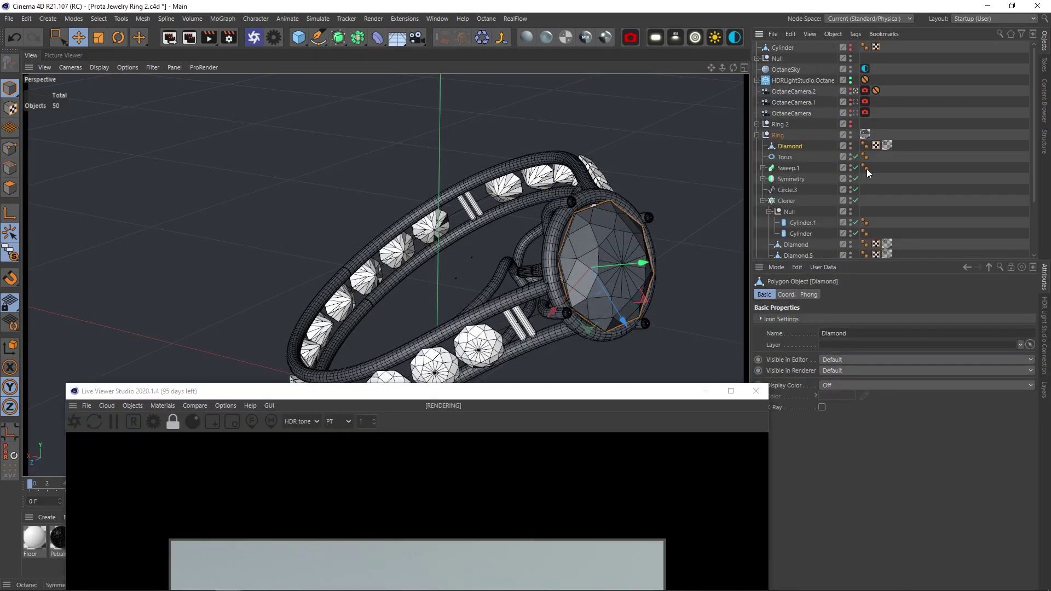
click(865, 146)
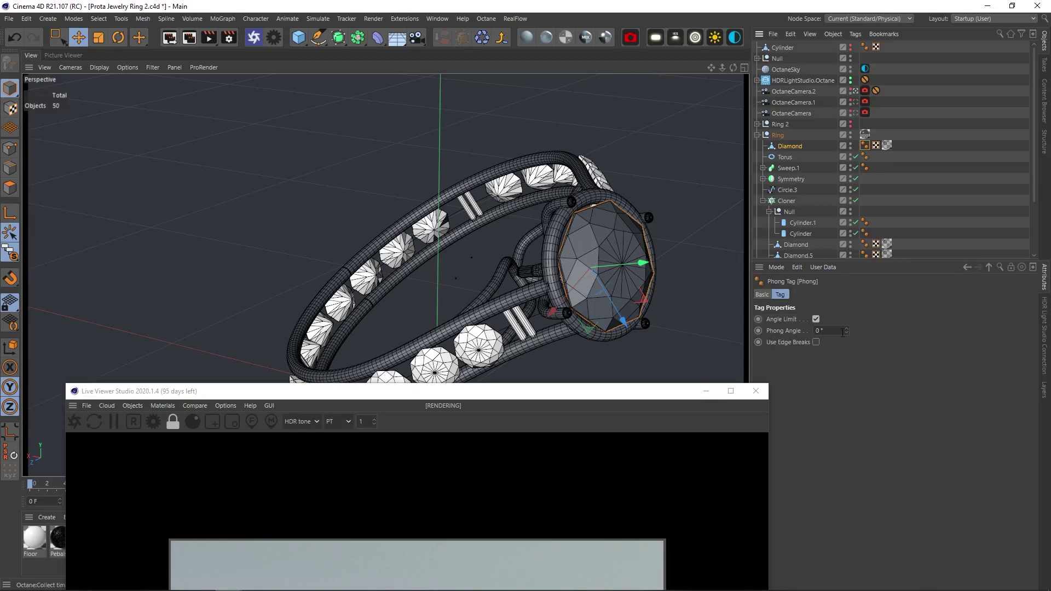
drag(846, 330, 847, 313)
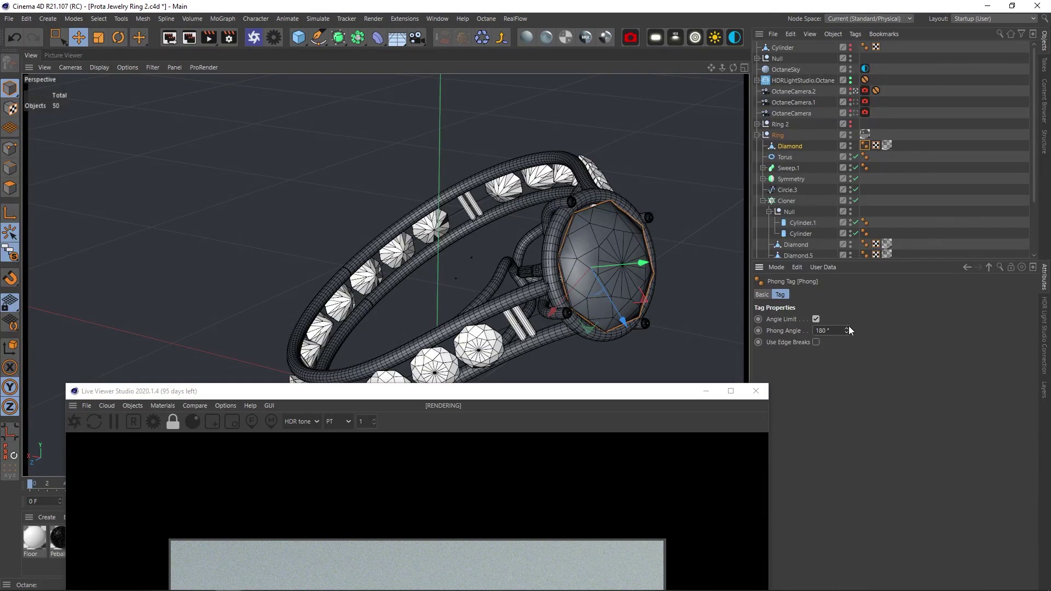
drag(848, 331, 849, 333)
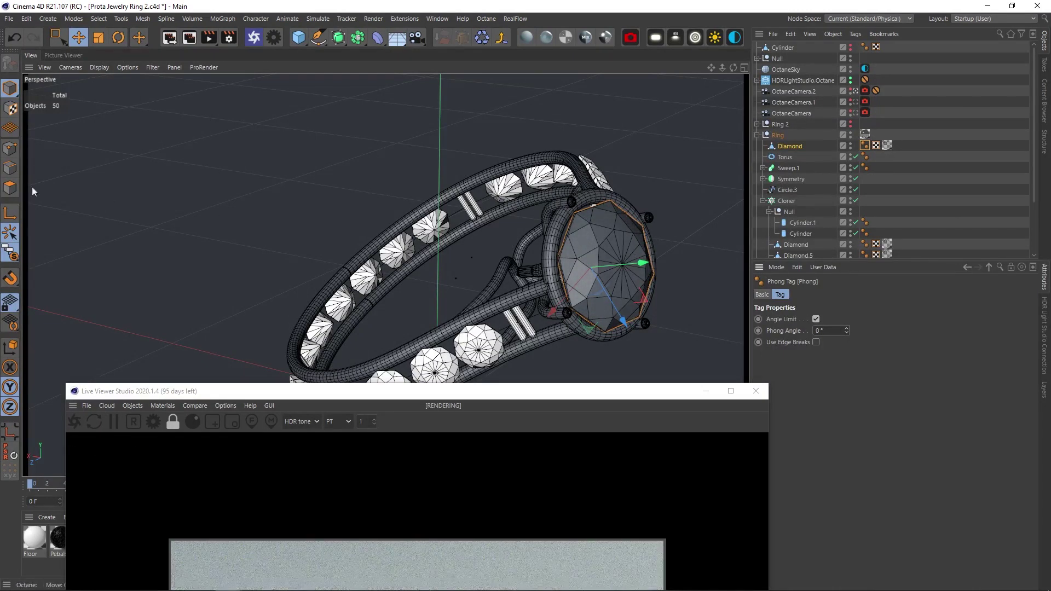
click(10, 148)
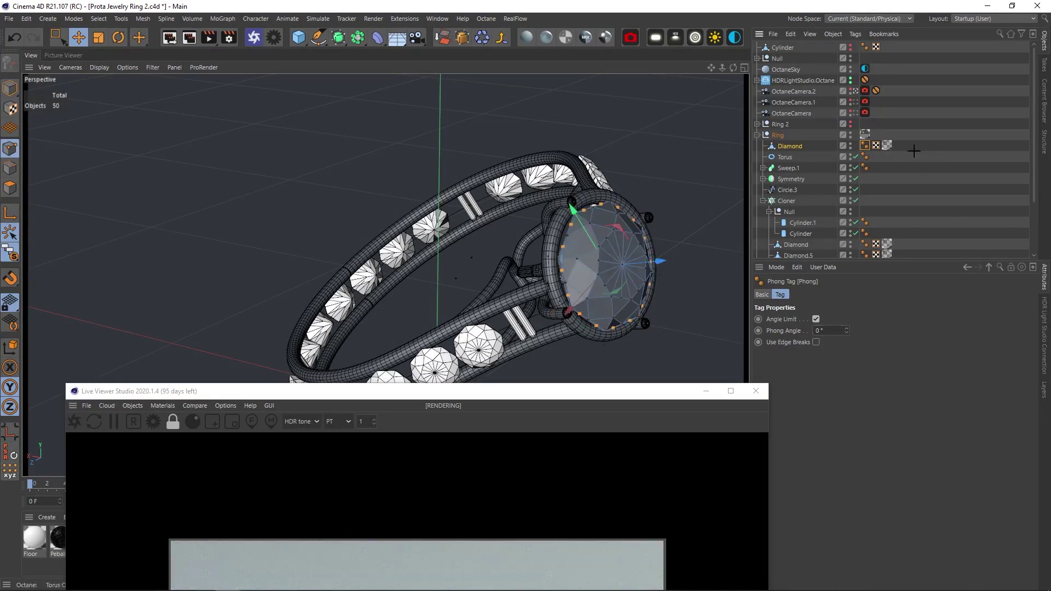
click(650, 297)
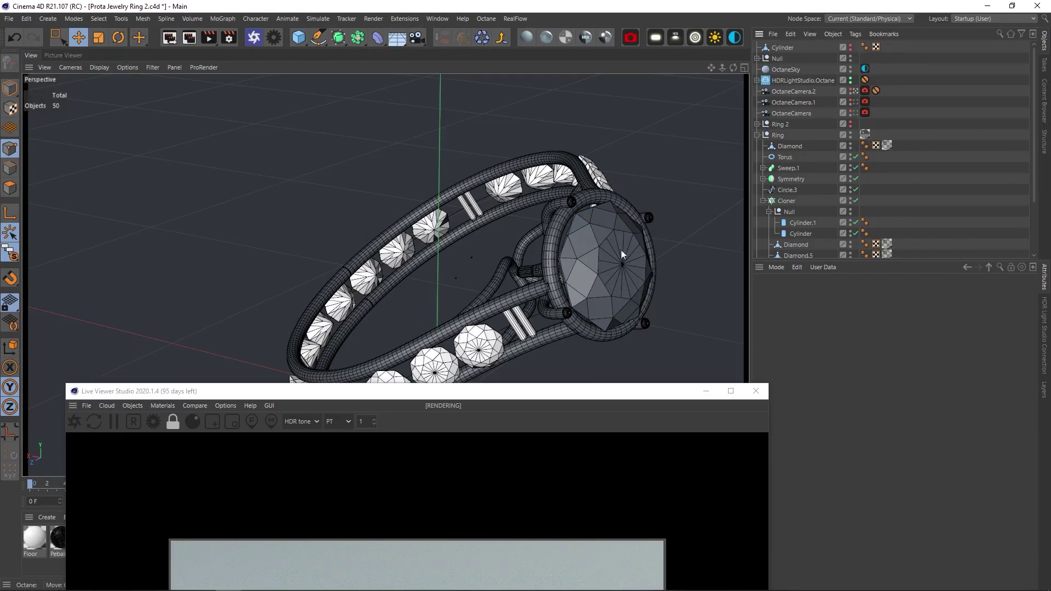
drag(586, 392, 674, 159)
mouse_move(684, 113)
mouse_down()
mouse_move(616, 25)
mouse_move(629, 14)
mouse_up()
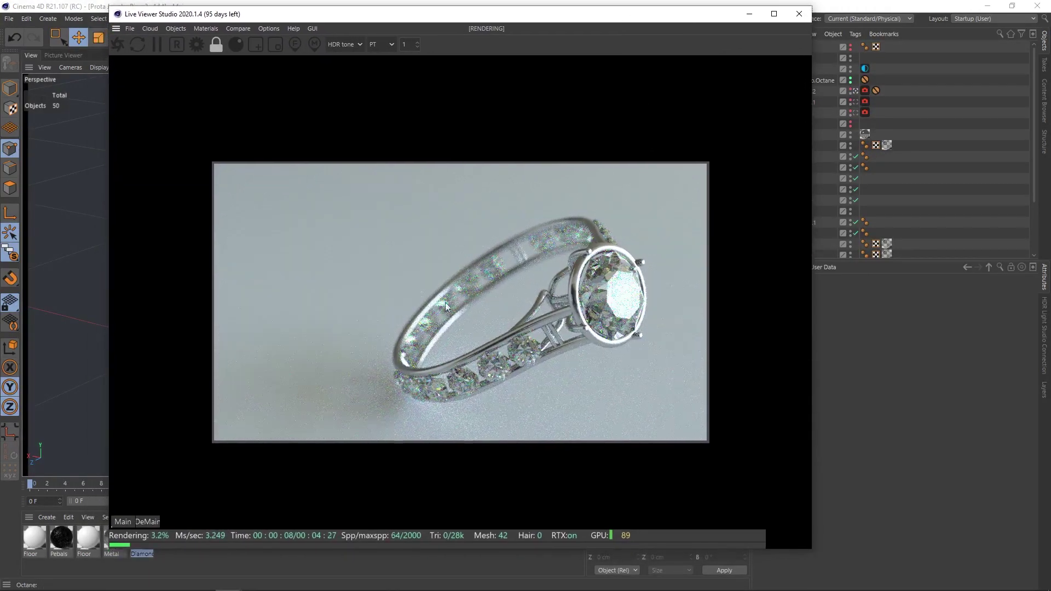
Open Octane Settings beside the Live Viewer.
click(196, 44)
drag(235, 50, 881, 46)
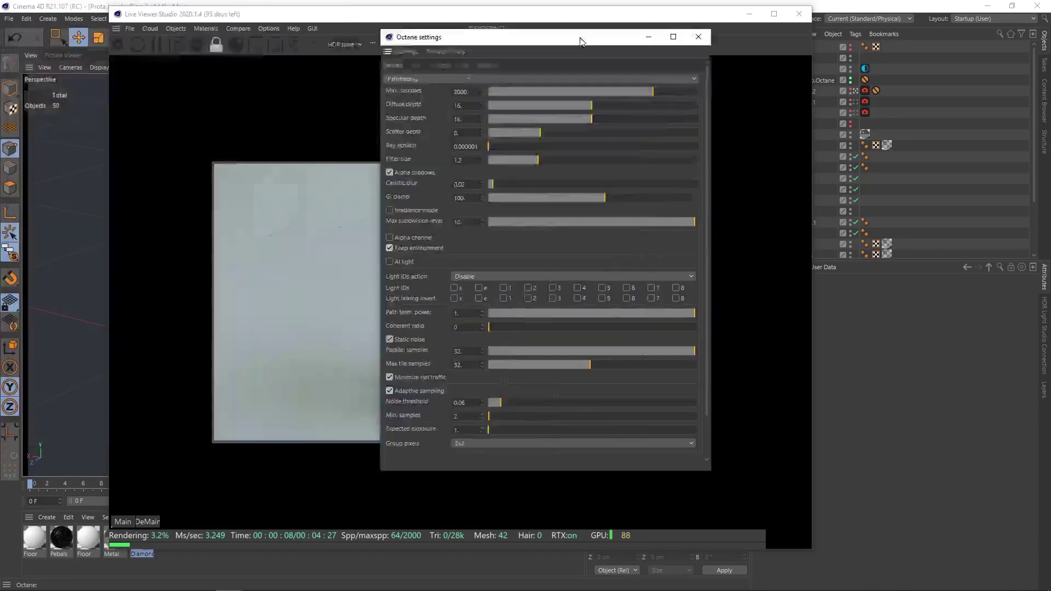
drag(623, 14, 529, 9)
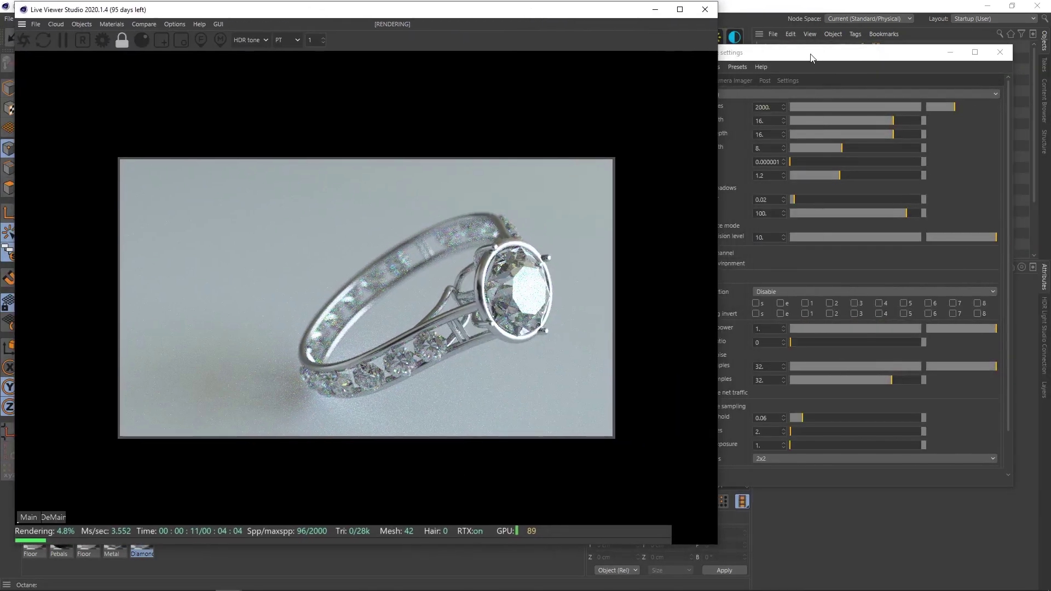
drag(845, 46, 829, 56)
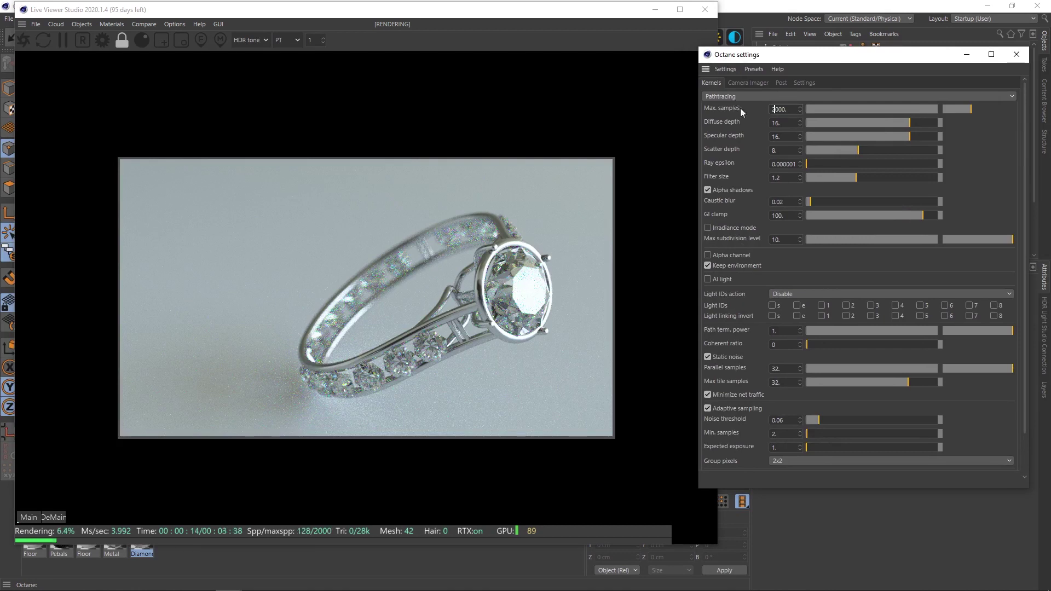
Set GI clamp to 1, then restore it to 100.
click(789, 214)
text(1)
click(776, 202)
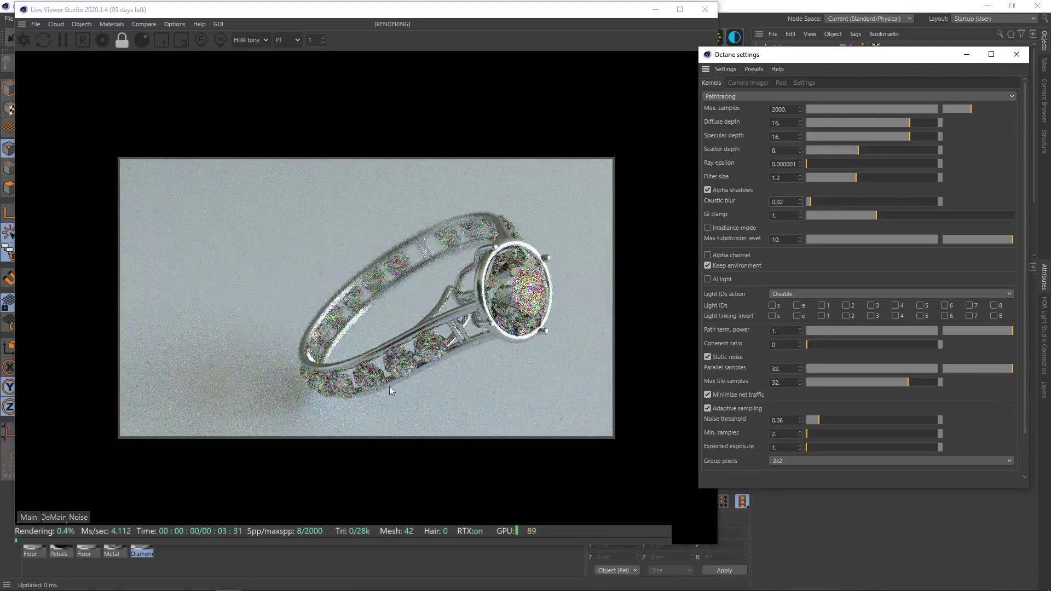
click(777, 214)
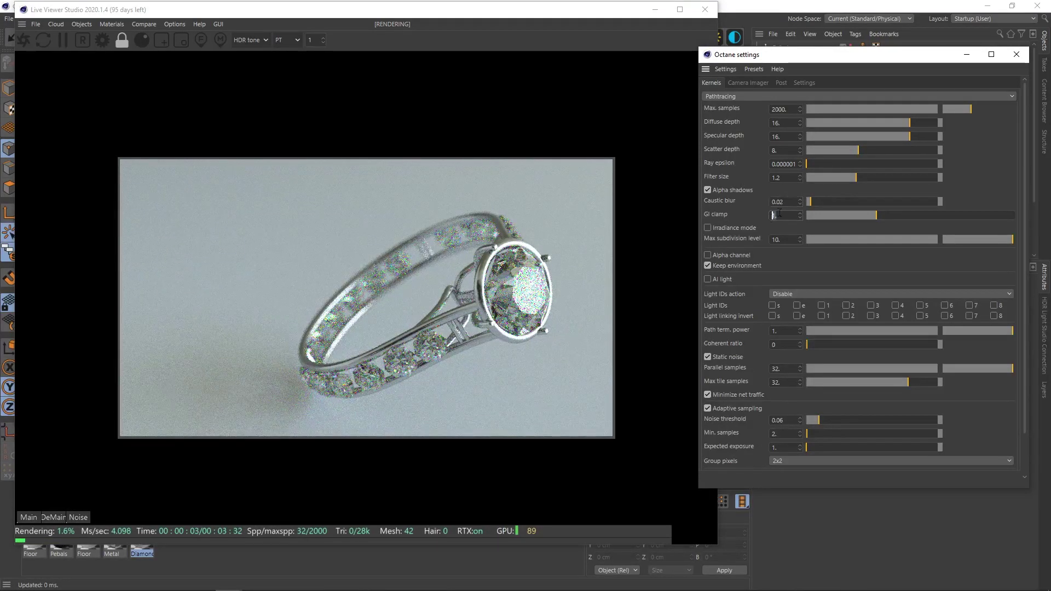
text(100)
key(Return)
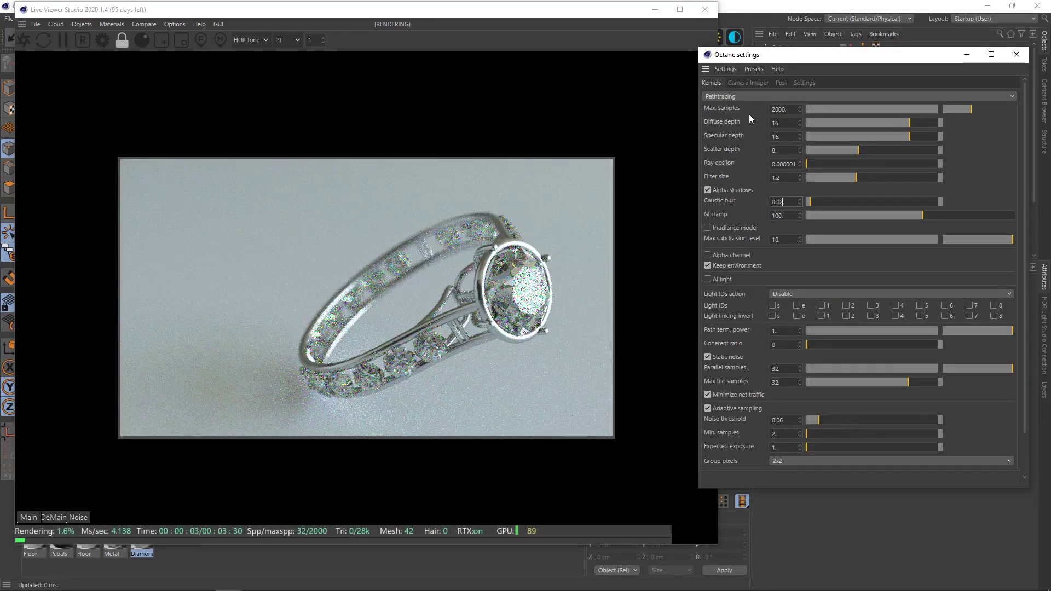
Check the specular depth value of 16 and enlarge the Octane Settings window.
drag(715, 54, 708, 75)
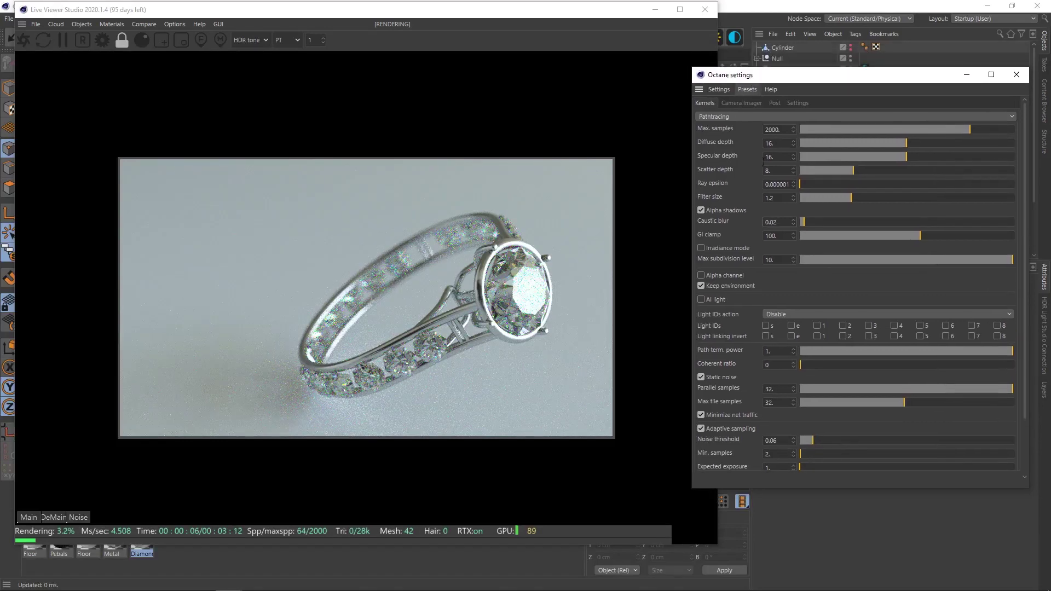
double_click(767, 159)
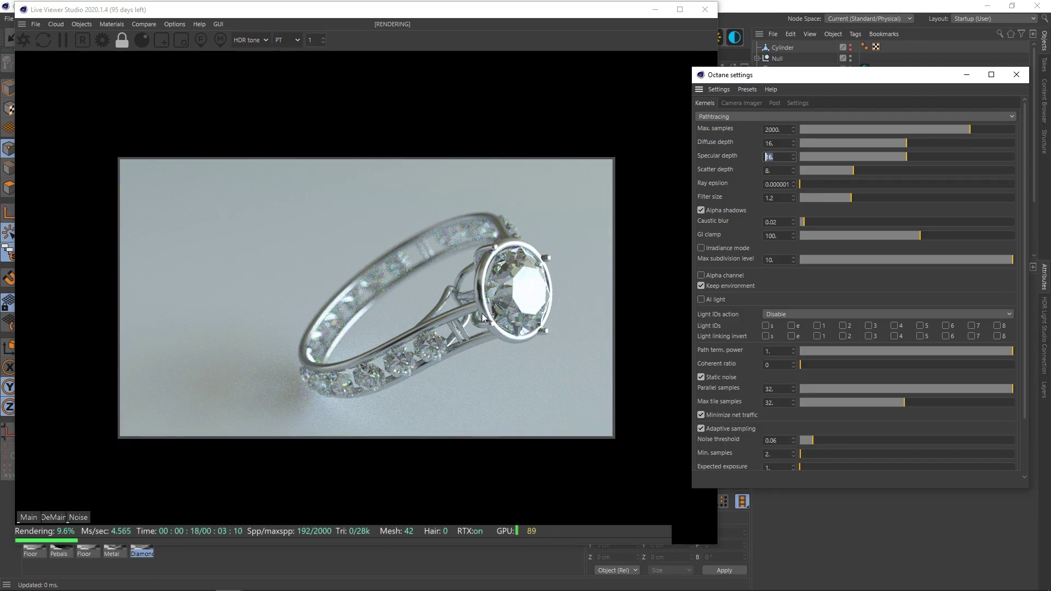
click(770, 157)
double_click(770, 156)
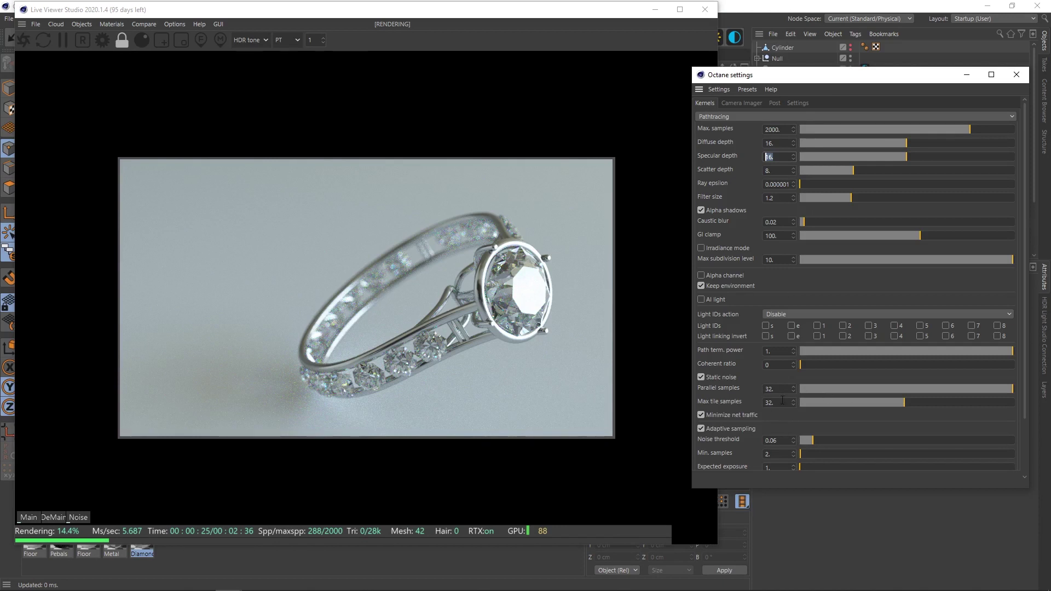
drag(798, 488, 796, 529)
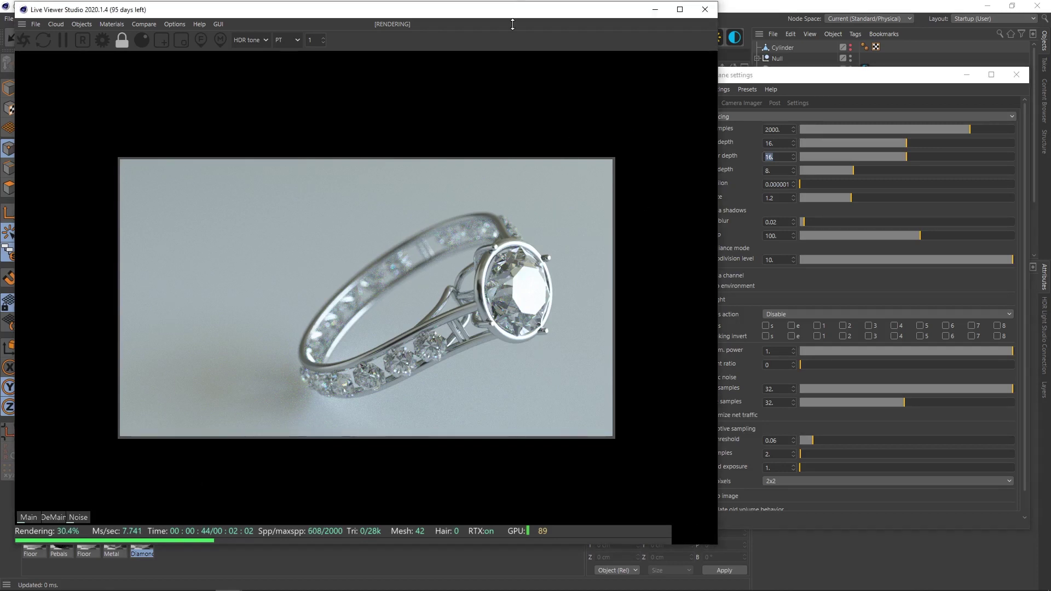
Open the Diamond material's Transmission channel in the Material Editor.
drag(516, 10, 553, 15)
double_click(141, 539)
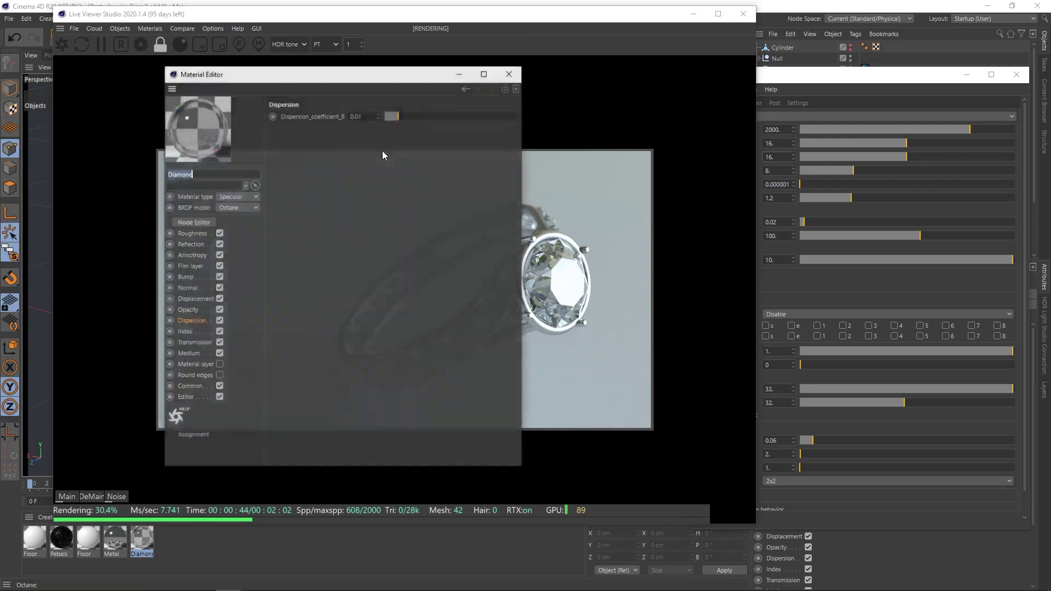
drag(329, 75, 764, 101)
click(626, 272)
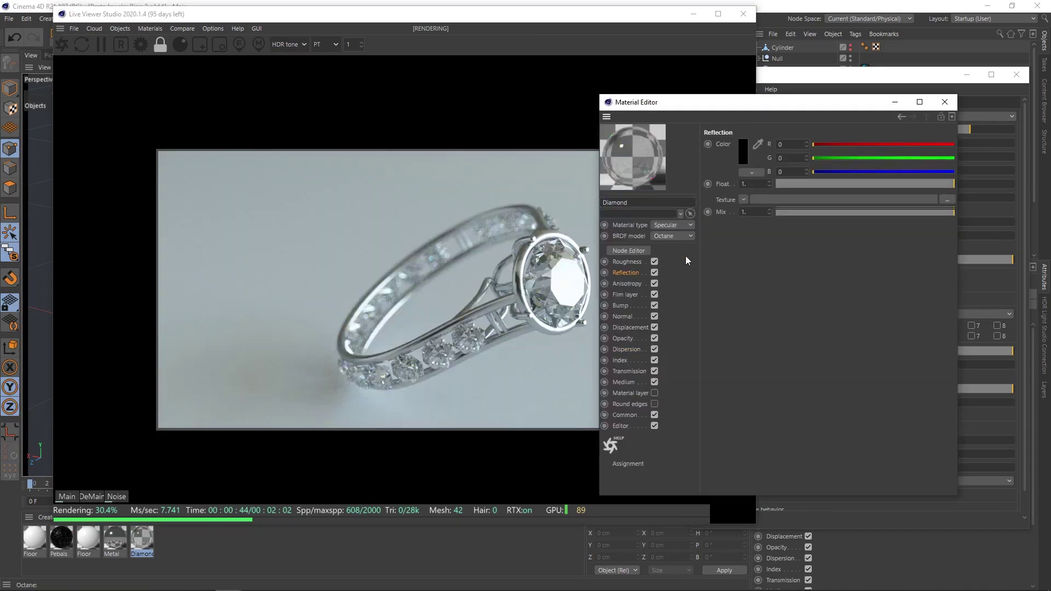
click(630, 372)
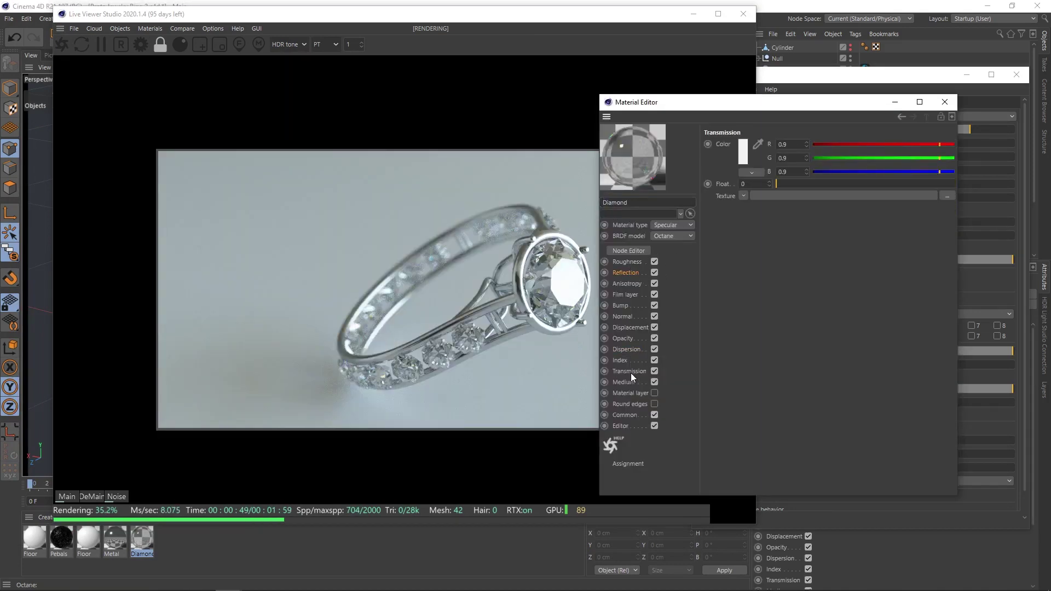
Tint Diamond's transmission colour pink, revert it to white, and close the editor.
click(741, 161)
drag(694, 172, 705, 172)
click(718, 200)
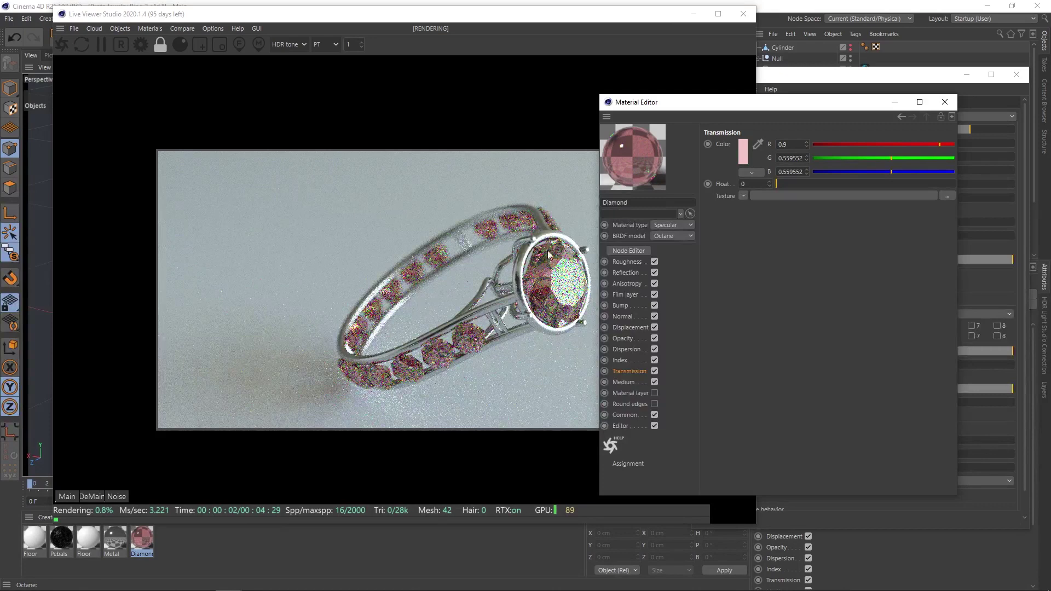
click(744, 157)
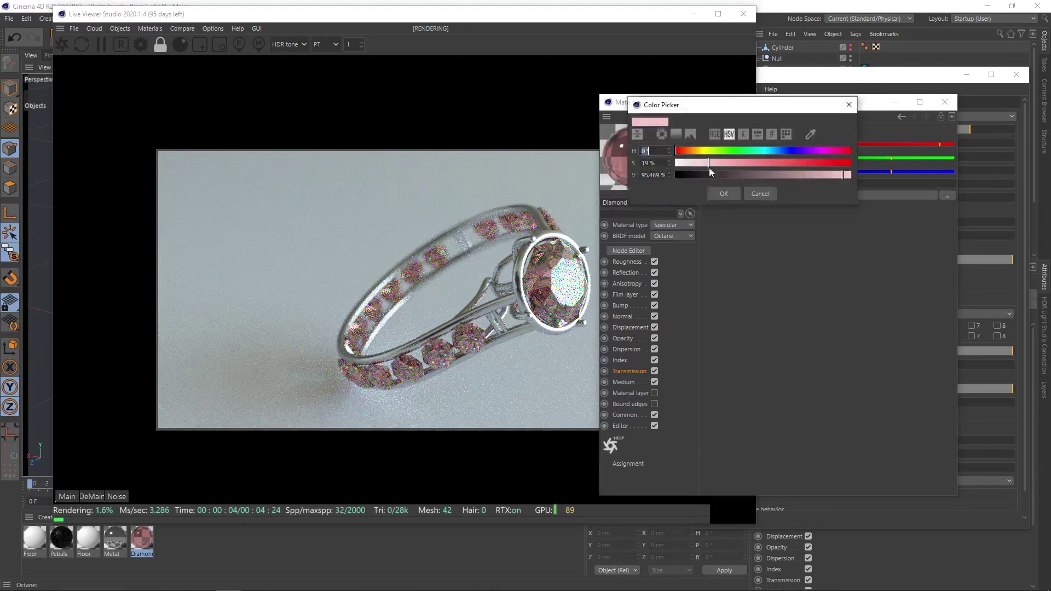
click(732, 182)
click(944, 103)
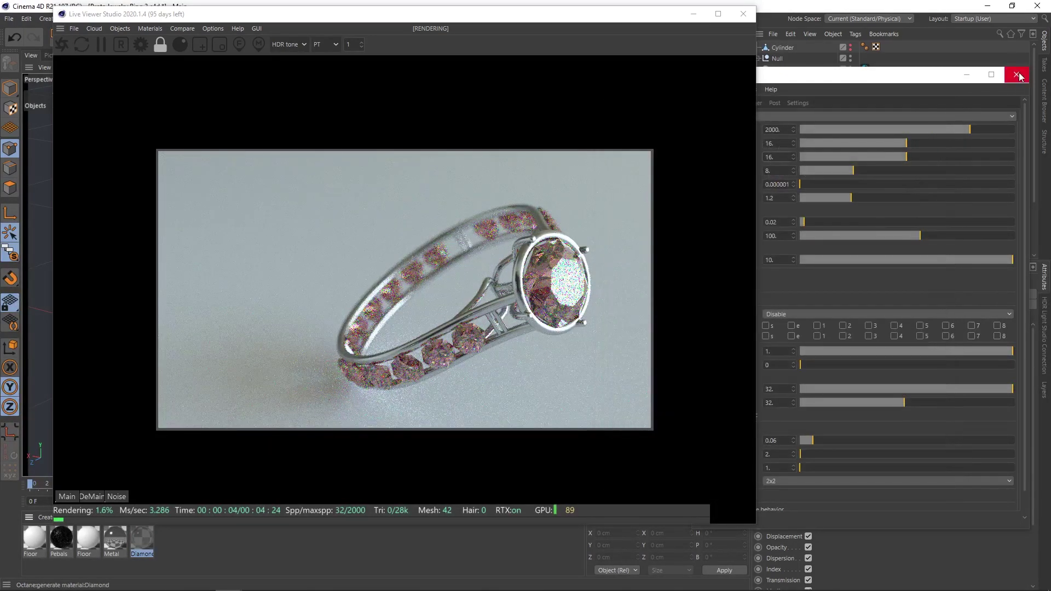
Close Octane Settings, collapse the Ring group, and disable the Plane.
click(1017, 74)
drag(659, 18, 629, 20)
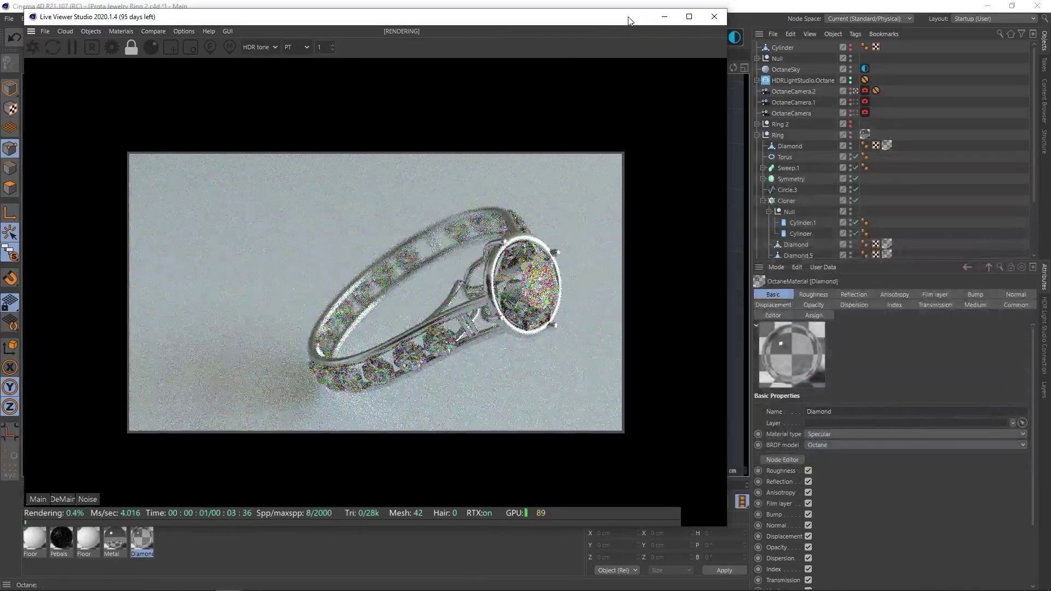
click(757, 135)
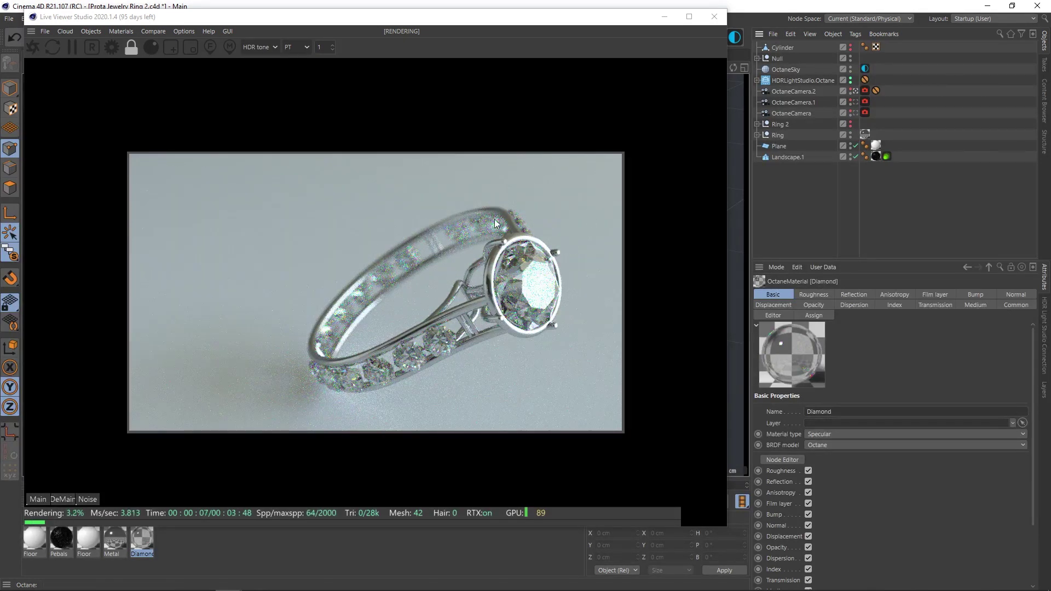
click(855, 145)
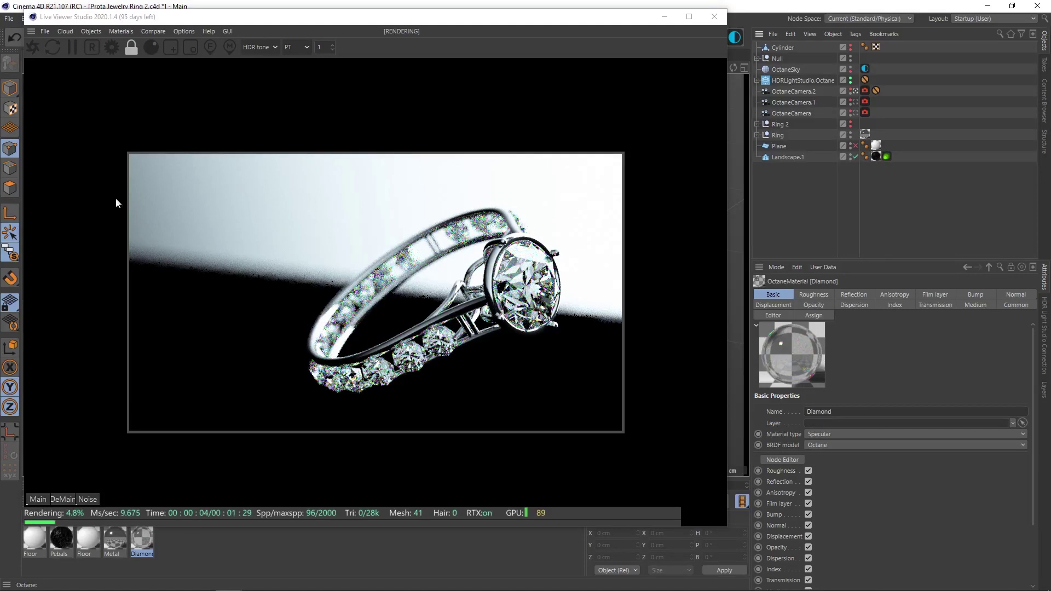
Enable the dark Landscape backdrop and let the live render refine.
click(12, 254)
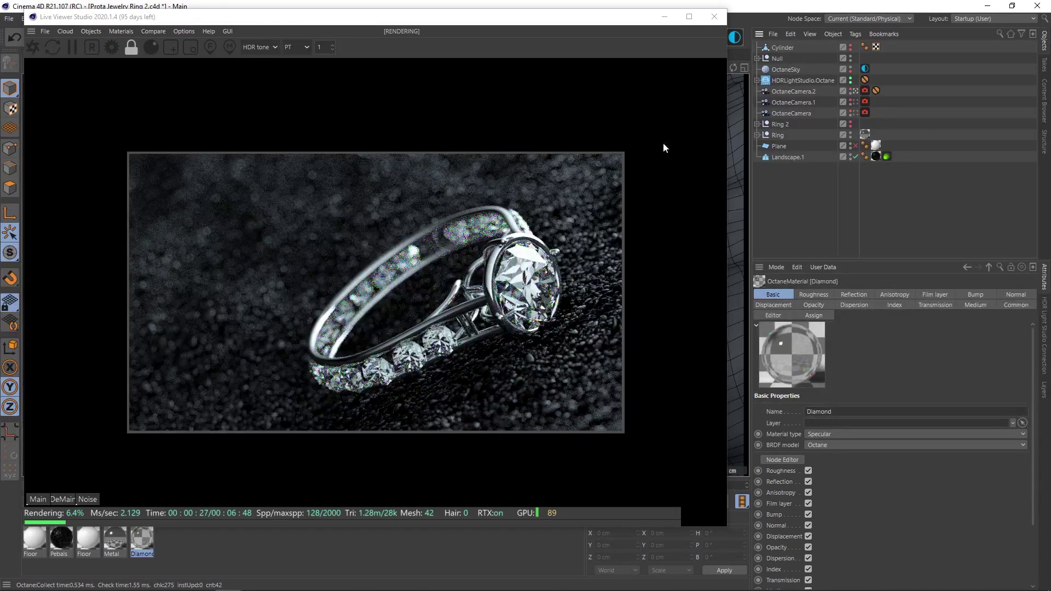
drag(635, 23, 668, 20)
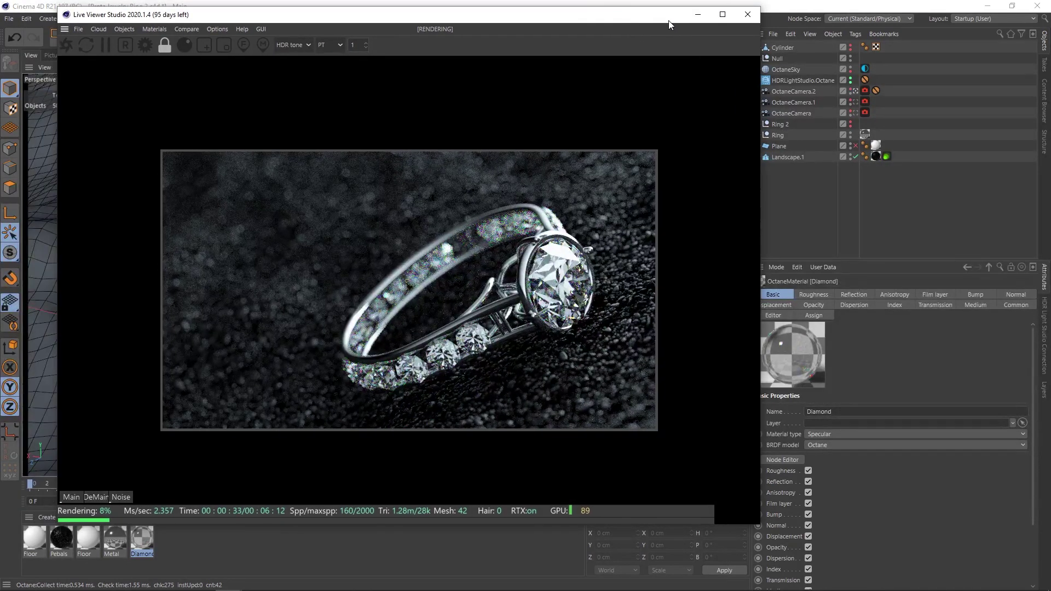